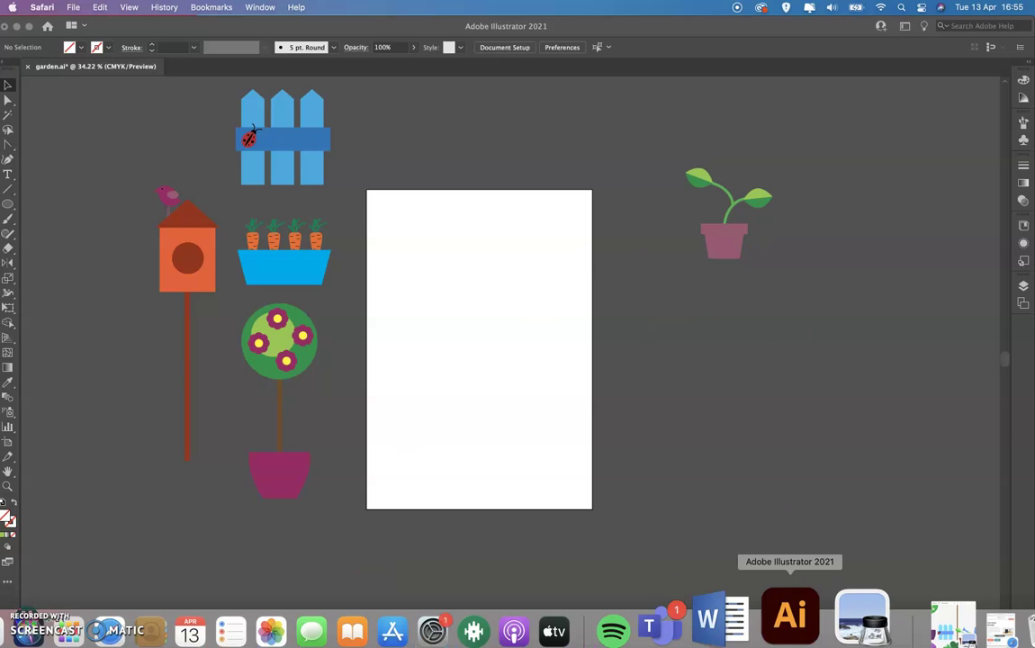
- View the garden reference picture, then return to Illustrator
{"action": "left_click", "coordinate": [837, 615]}
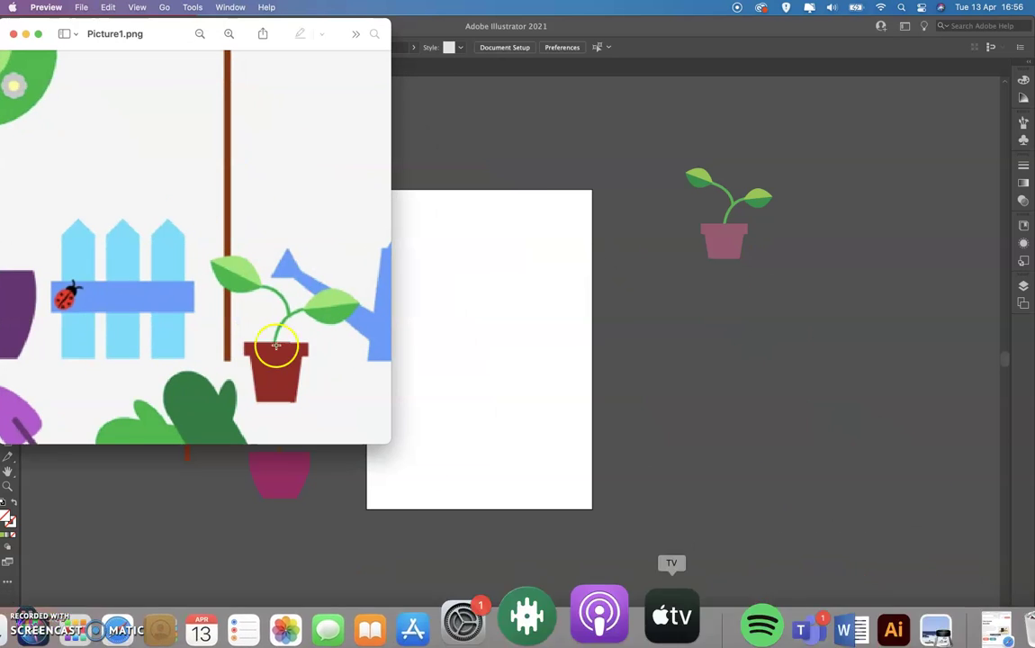
{"action": "scroll", "coordinate": [206, 204], "scroll_direction": "down", "scroll_amount": 3}
{"action": "scroll", "coordinate": [206, 204], "scroll_direction": "down", "scroll_amount": 2}
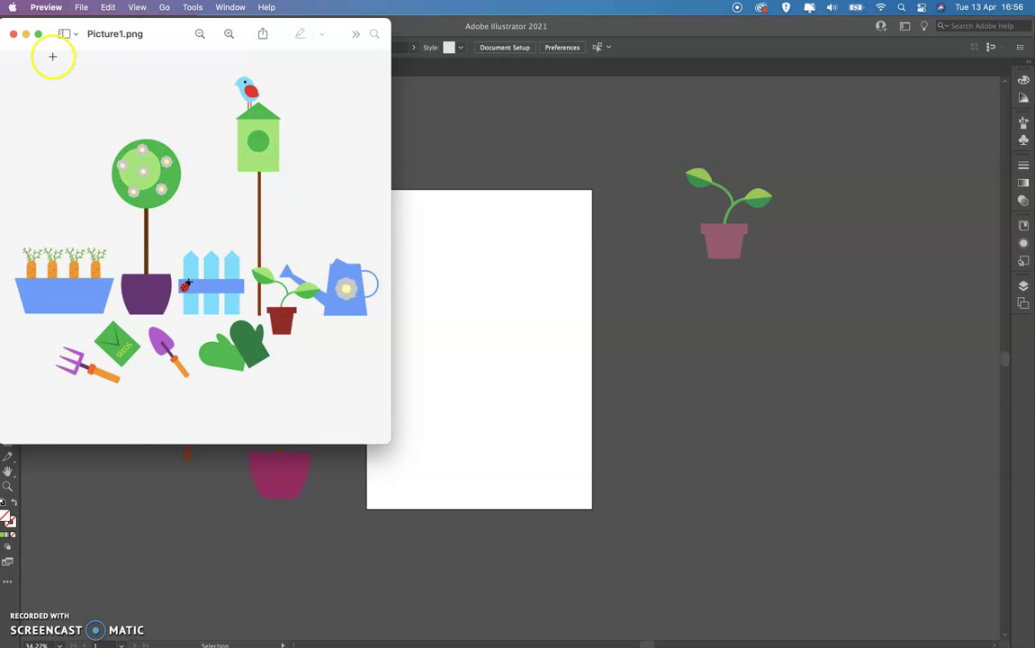
{"action": "left_click", "coordinate": [26, 34]}
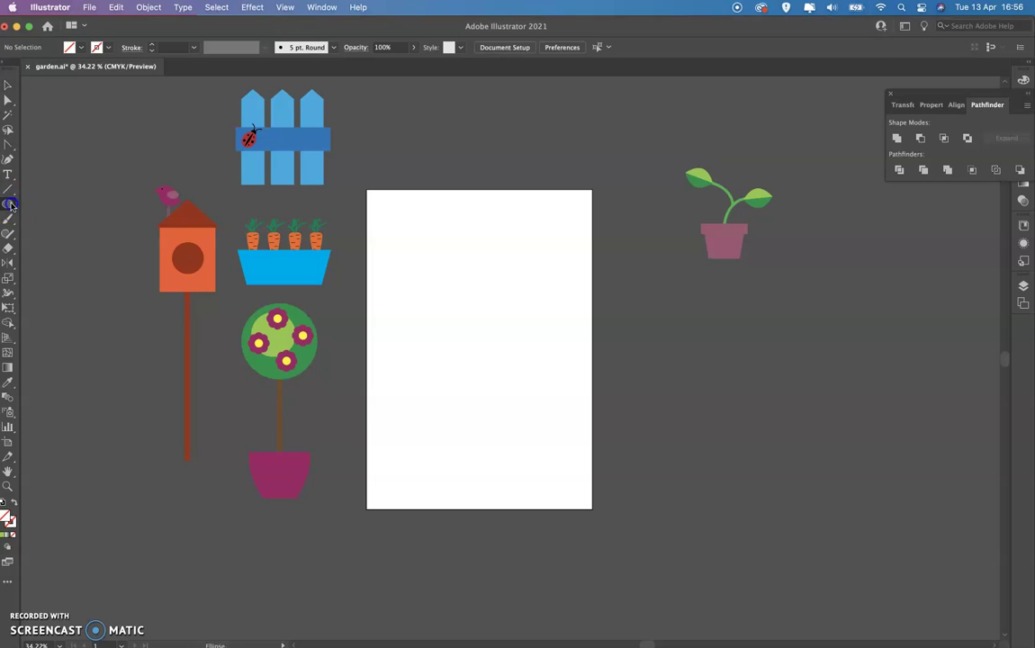
- Pick the Rectangle tool with a pink fill swatch and zoom in
{"action": "left_click_drag", "start_coordinate": [10, 204], "coordinate": [74, 205]}
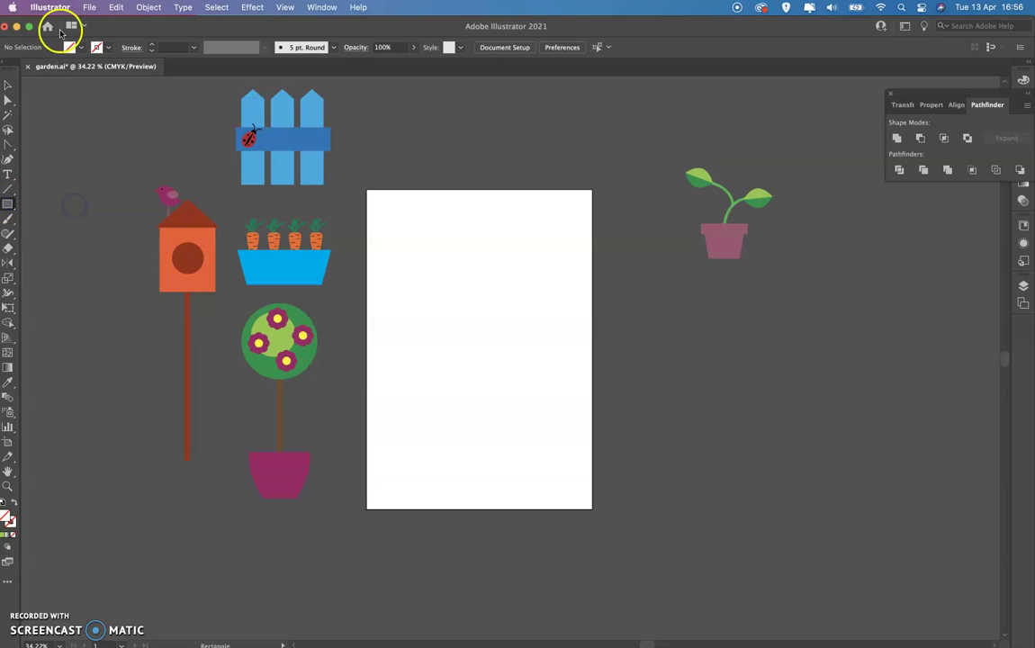
{"action": "left_click", "coordinate": [80, 48]}
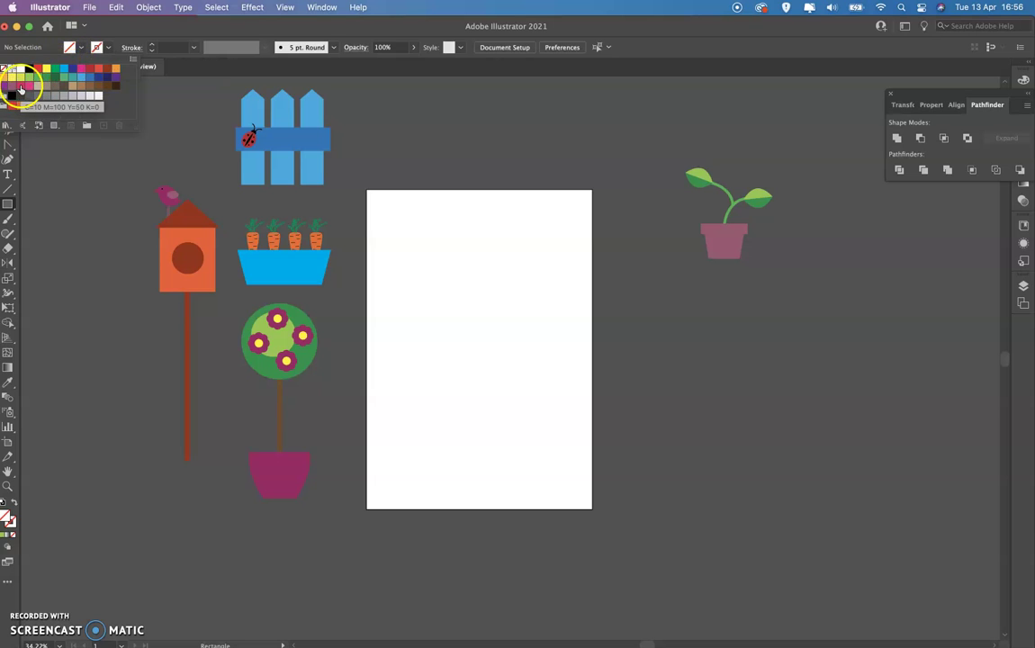
{"action": "left_click", "coordinate": [21, 87]}
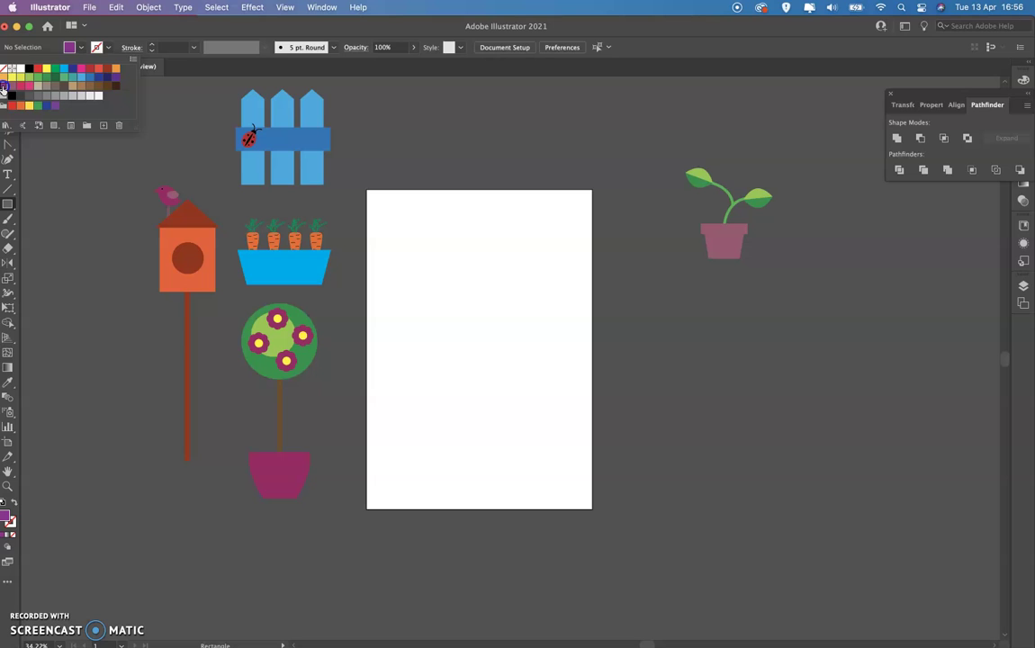
{"action": "left_click", "coordinate": [21, 87]}
{"action": "left_click", "coordinate": [386, 250]}
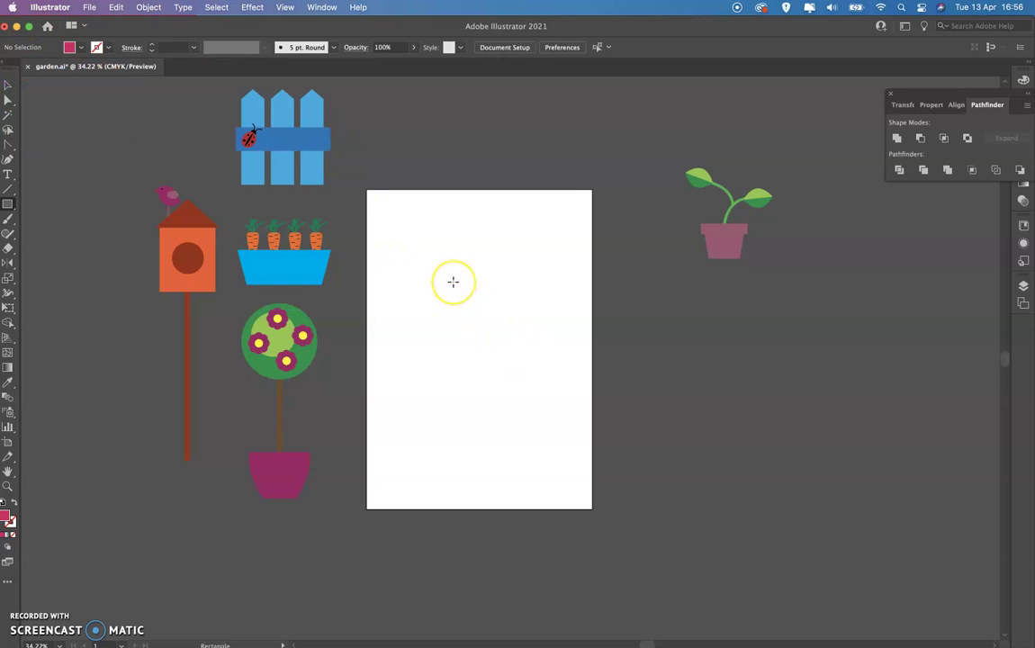
{"action": "scroll", "coordinate": [453, 281], "scroll_direction": "up", "scroll_amount": 4}
- Draw a pink rectangle mid-artboard and pull both top corners inward into a trapezoid
{"action": "left_click_drag", "start_coordinate": [453, 281], "coordinate": [572, 444]}
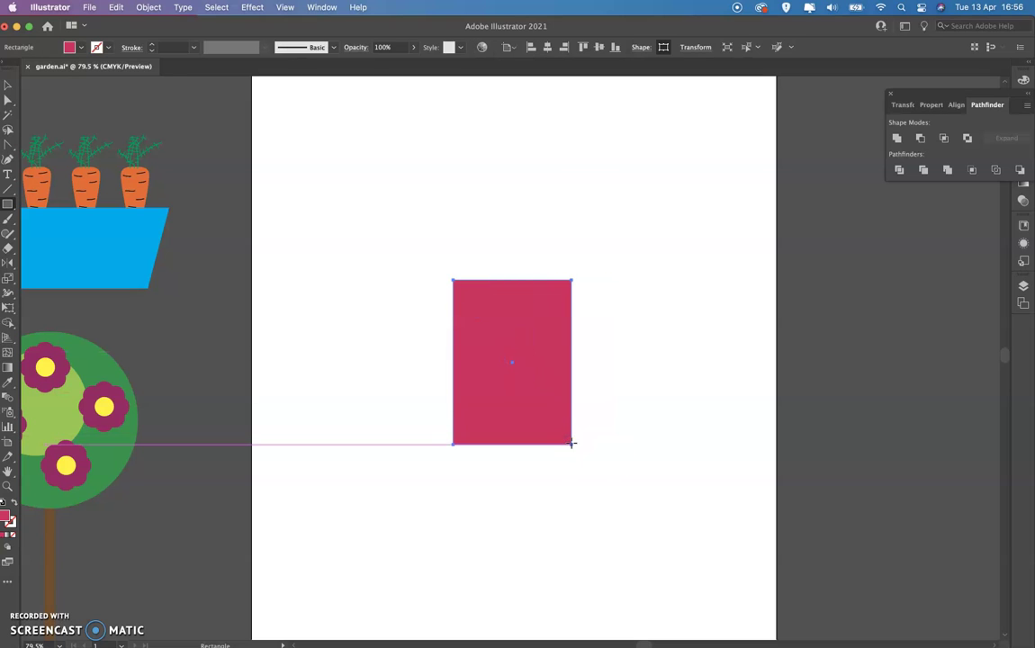
{"action": "left_click", "coordinate": [8, 101]}
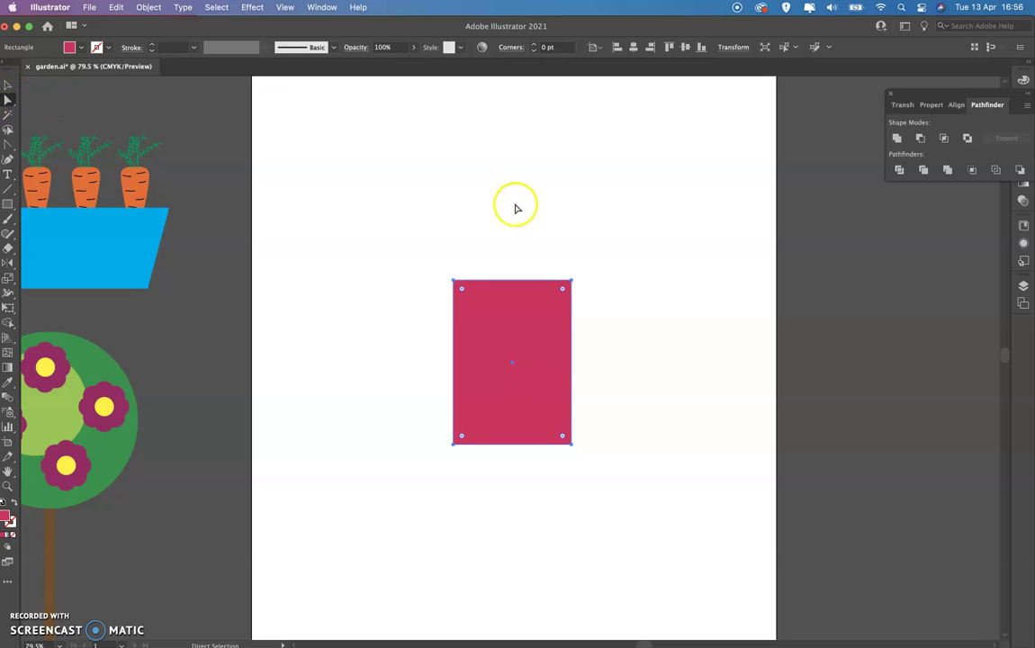
{"action": "left_click_drag", "start_coordinate": [454, 282], "coordinate": [476, 280]}
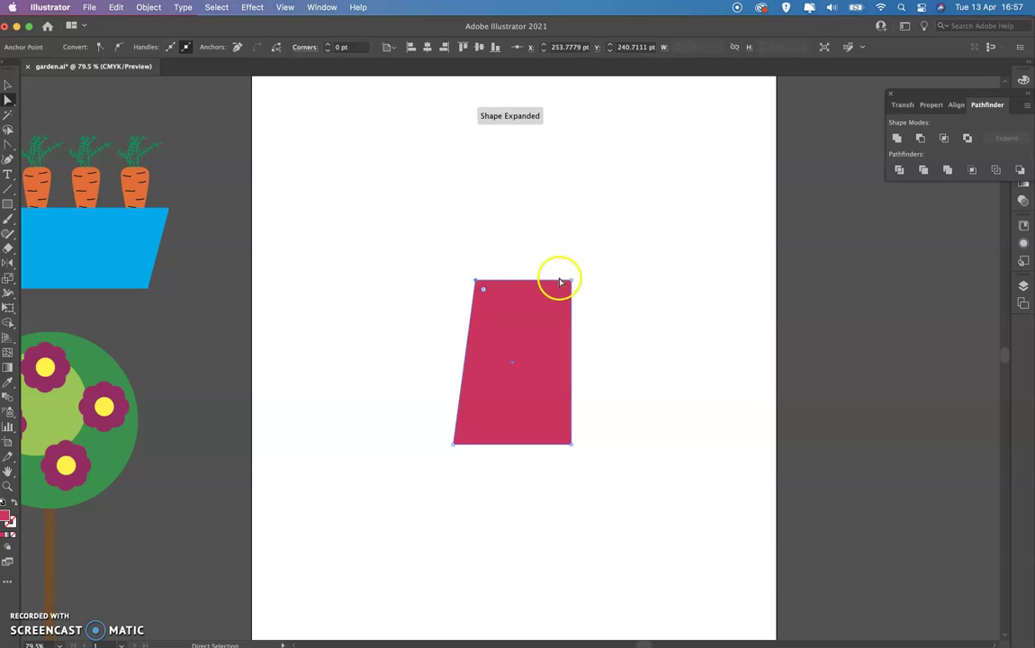
{"action": "left_click_drag", "start_coordinate": [570, 281], "coordinate": [550, 281]}
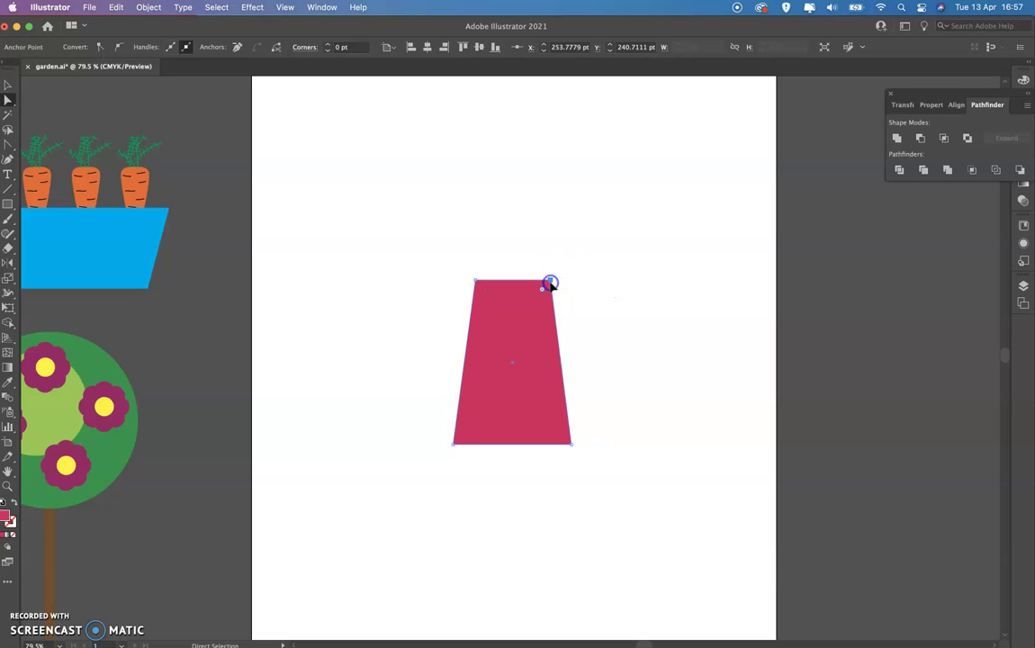
{"action": "left_click", "coordinate": [414, 206]}
- Draw a narrow rectangle left of the body and pull its top corners inward to taper it
{"action": "left_click_drag", "start_coordinate": [9, 204], "coordinate": [65, 207]}
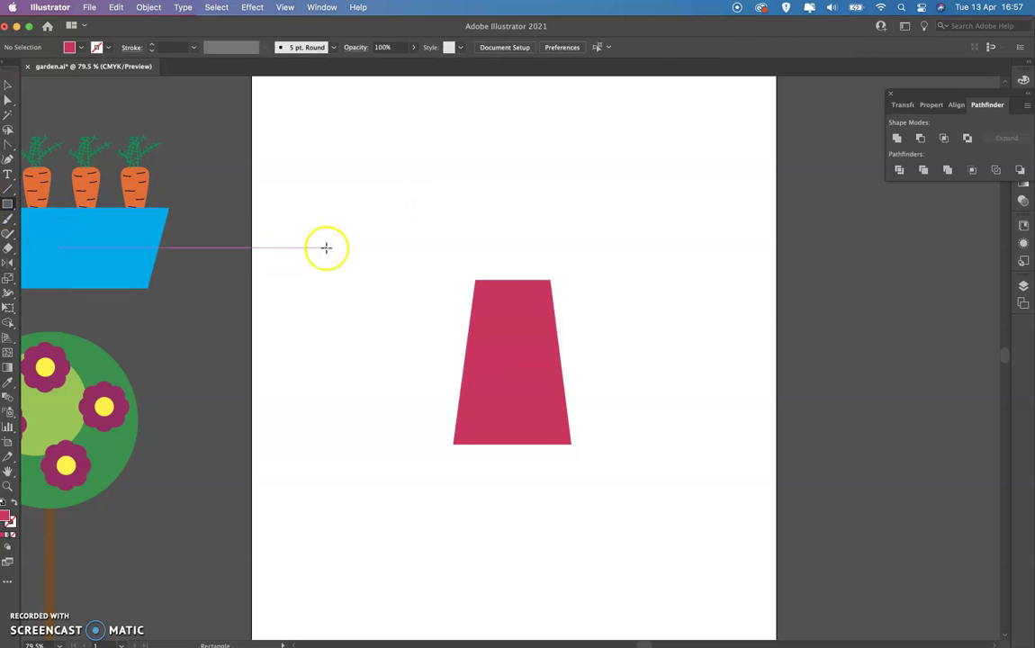
{"action": "left_click_drag", "start_coordinate": [326, 248], "coordinate": [377, 412]}
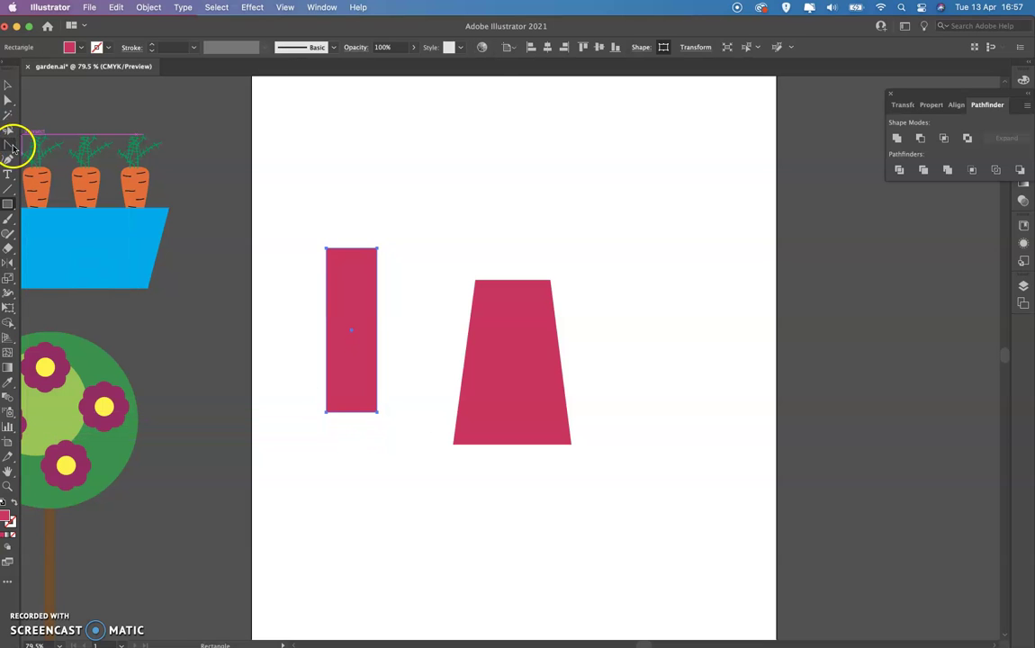
{"action": "left_click", "coordinate": [8, 102]}
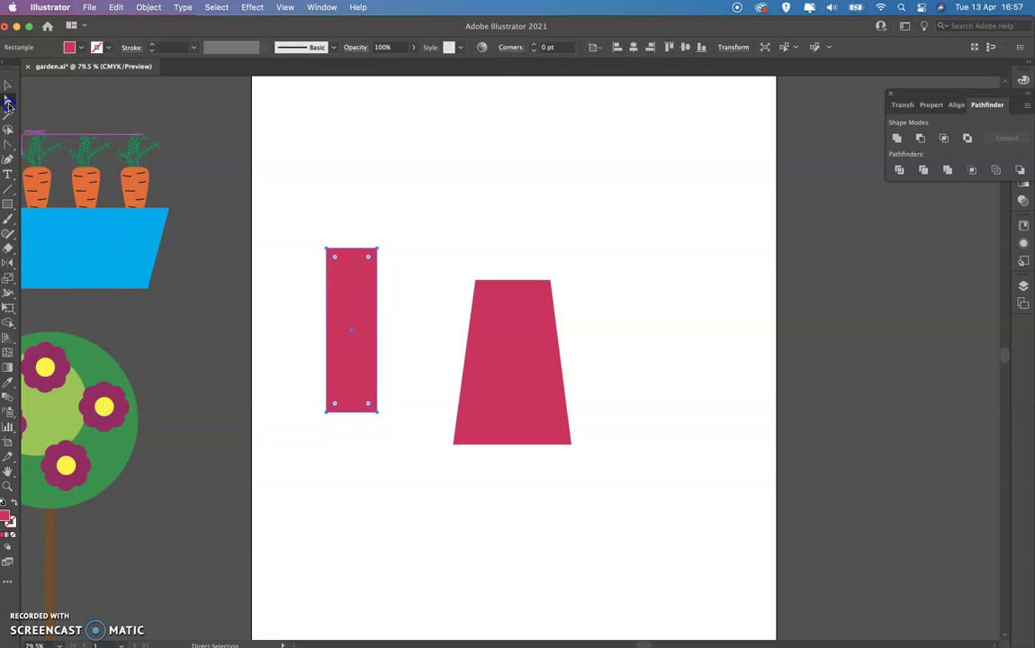
{"action": "left_click_drag", "start_coordinate": [377, 245], "coordinate": [339, 248]}
{"action": "left_click", "coordinate": [376, 248]}
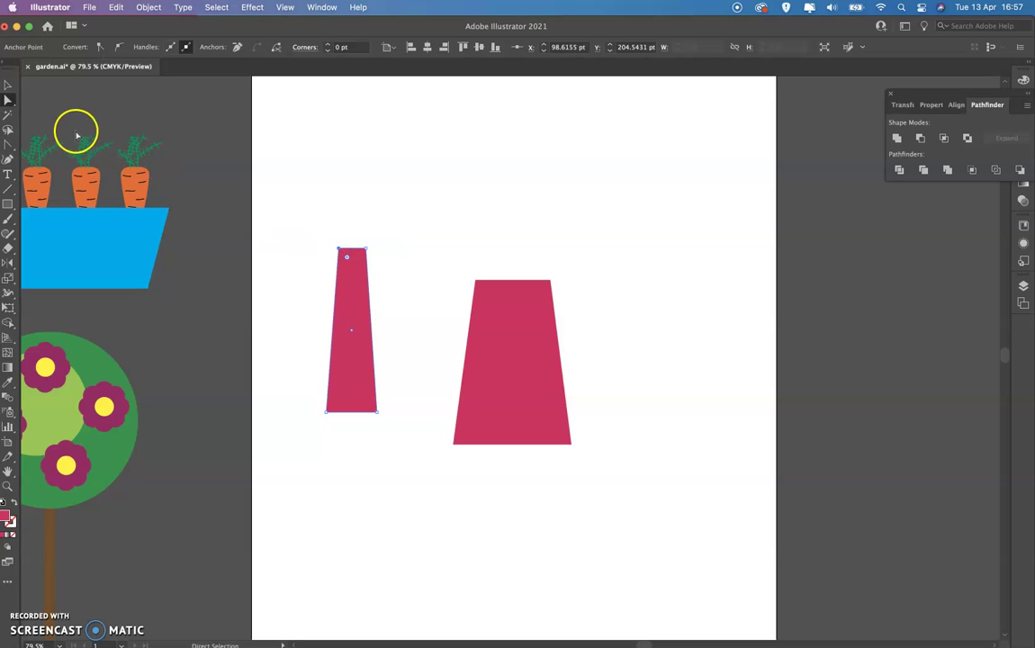
{"action": "left_click", "coordinate": [8, 87]}
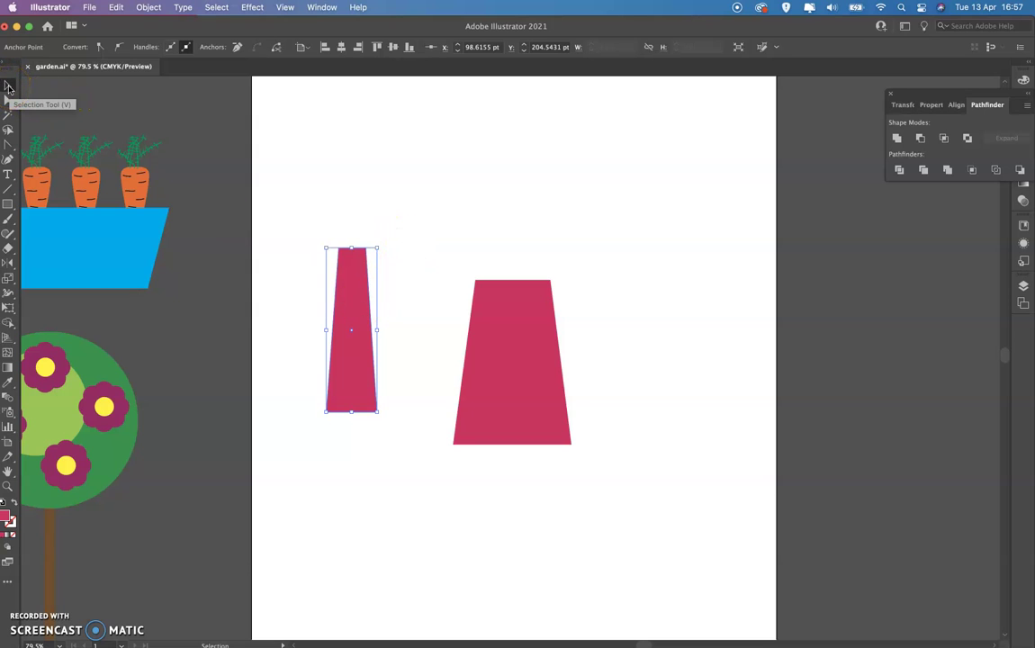
- Tilt the narrow shape, set it against the can's left side, and make it thinner
{"action": "left_click", "coordinate": [8, 87]}
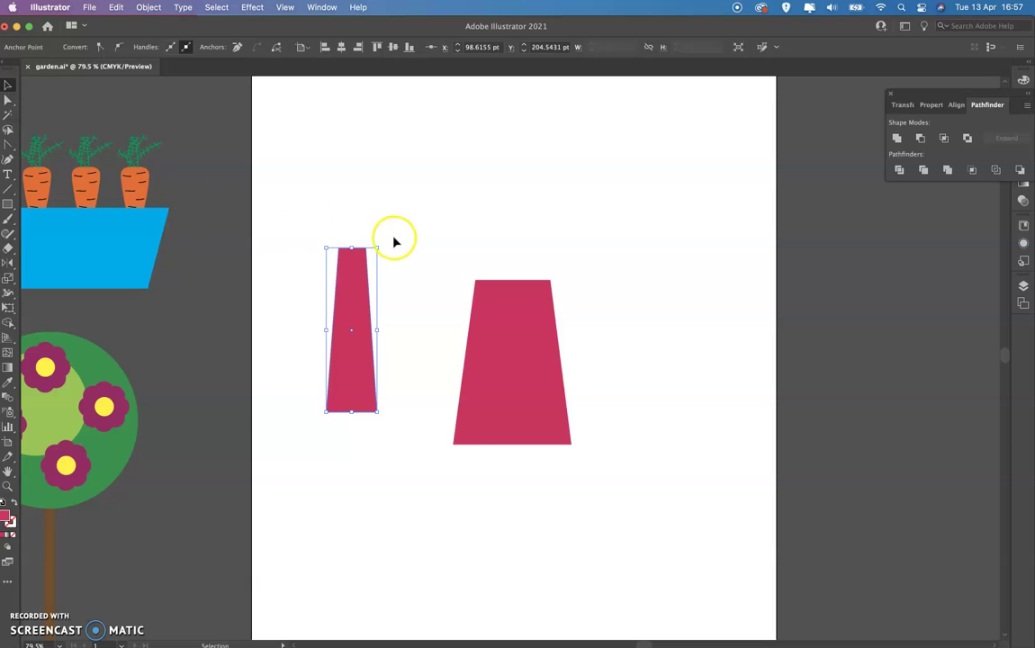
{"action": "left_click_drag", "start_coordinate": [383, 241], "coordinate": [292, 273]}
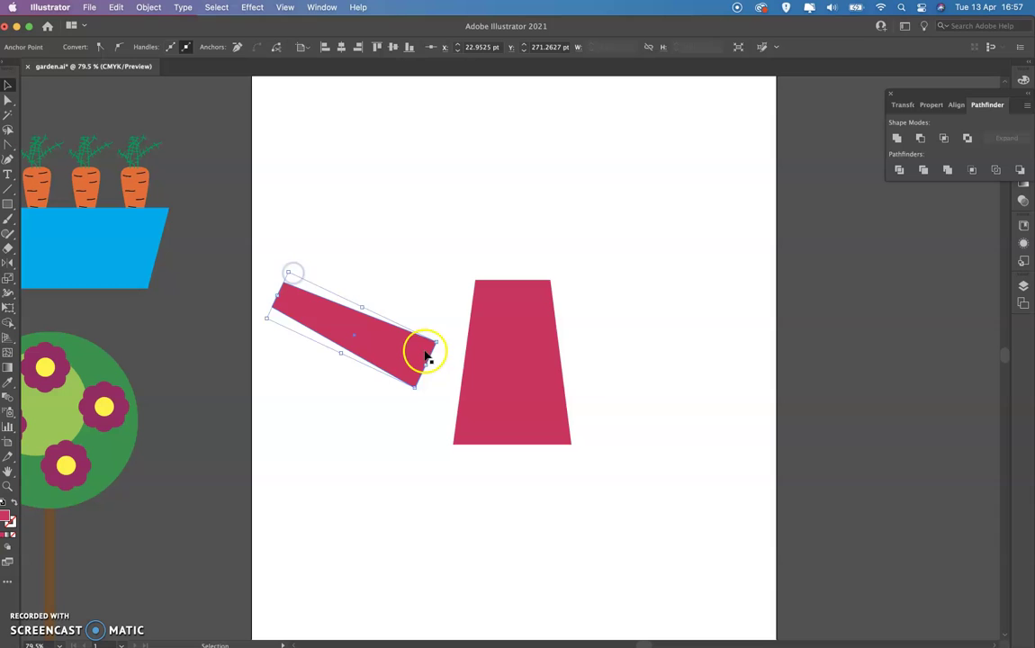
{"action": "left_click_drag", "start_coordinate": [404, 354], "coordinate": [481, 341]}
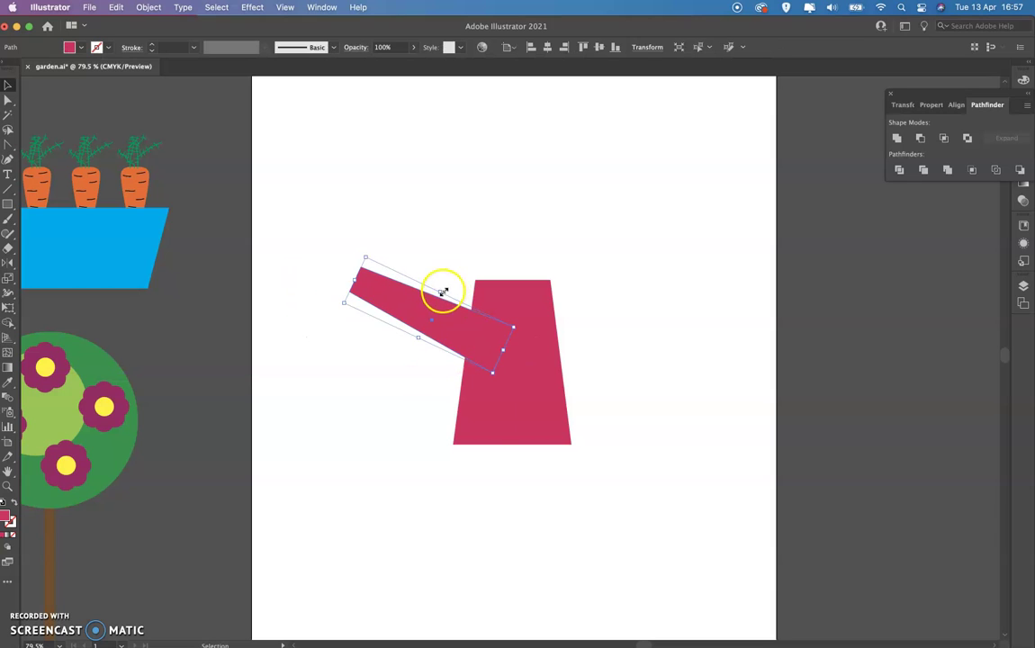
{"action": "left_click_drag", "start_coordinate": [441, 292], "coordinate": [433, 305]}
- Raise the spout's inner corner point inside the body, then deselect
{"action": "left_click", "coordinate": [7, 99]}
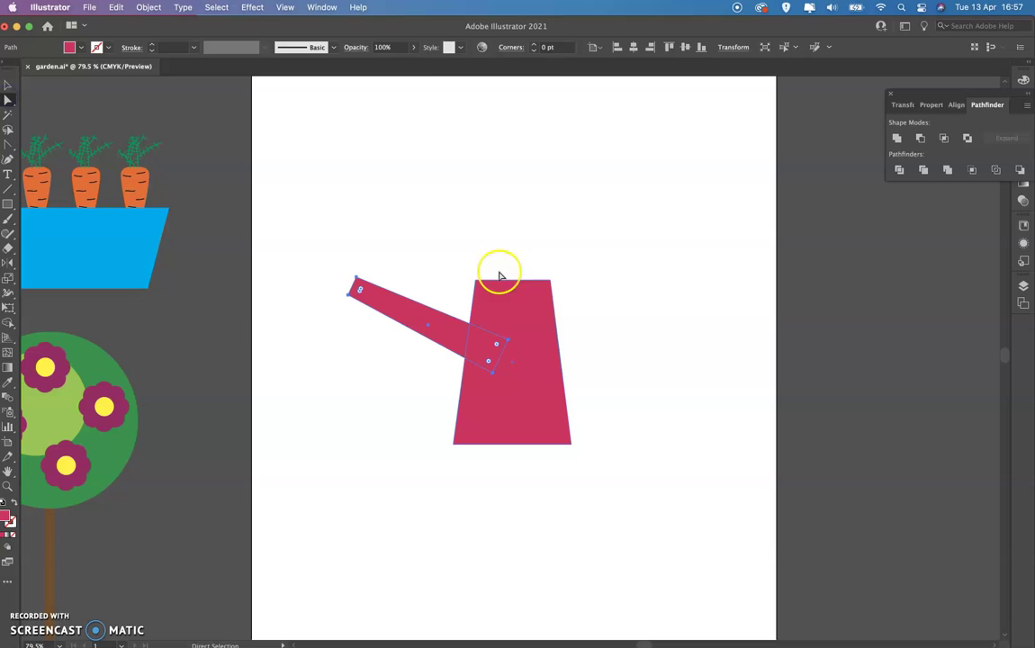
{"action": "mouse_move", "coordinate": [518, 337]}
{"action": "left_mouse_down"}
{"action": "mouse_move", "coordinate": [509, 344]}
{"action": "mouse_move", "coordinate": [513, 322]}
{"action": "mouse_move", "coordinate": [505, 335]}
{"action": "mouse_move", "coordinate": [513, 321]}
{"action": "left_mouse_up"}
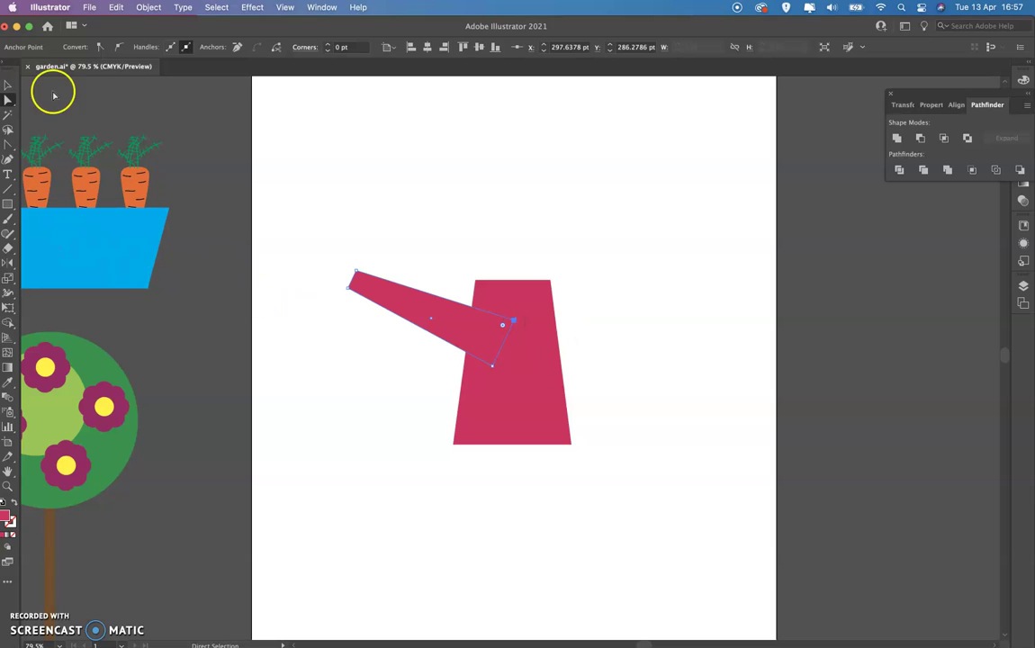
{"action": "left_click", "coordinate": [8, 84]}
{"action": "left_click", "coordinate": [372, 179]}
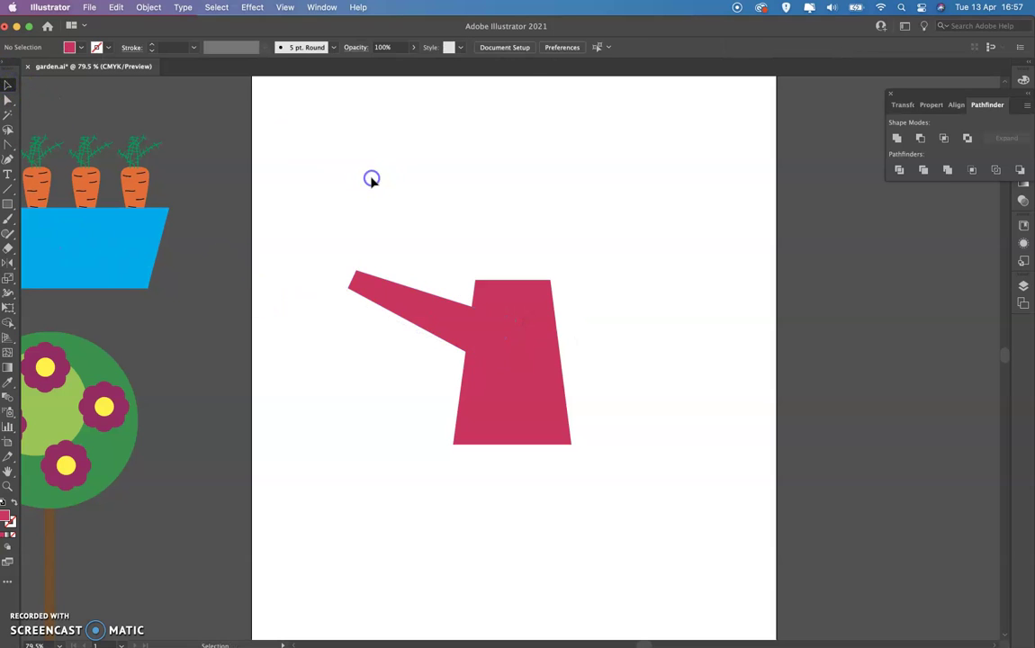
{"action": "left_click", "coordinate": [329, 225]}
{"action": "left_click", "coordinate": [11, 219]}
- Create a 3-sided polygon triangle above the watering can
{"action": "left_click", "coordinate": [7, 204]}
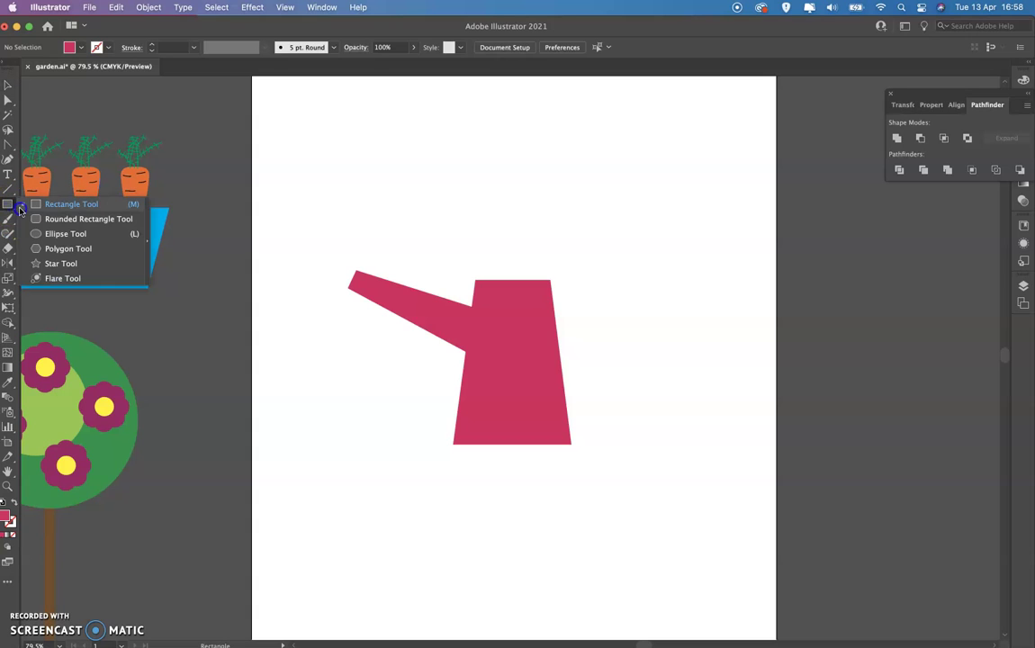
{"action": "left_click", "coordinate": [68, 248]}
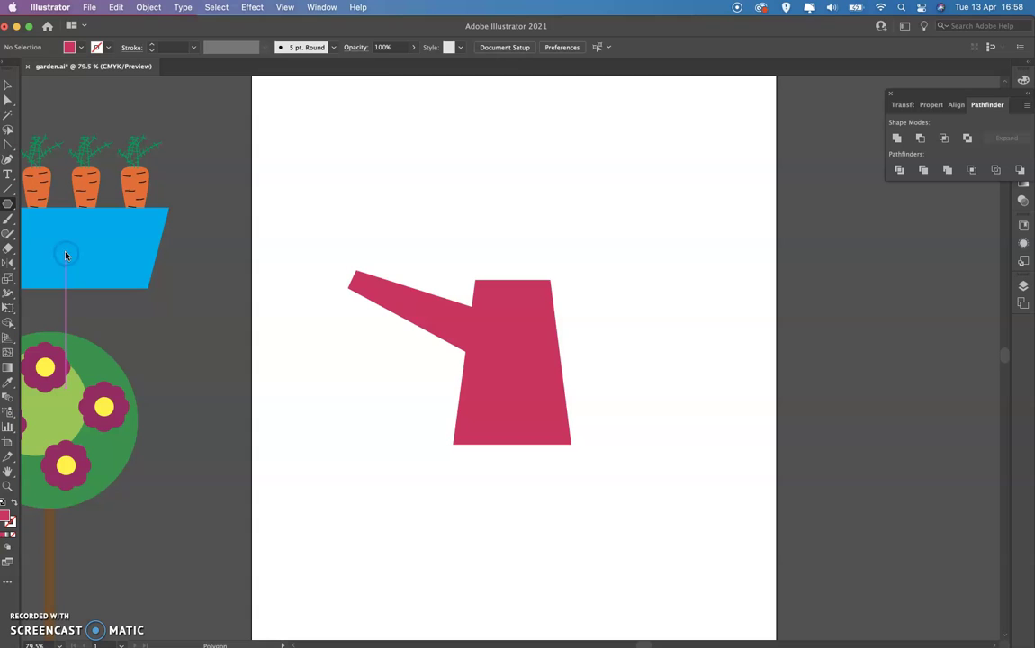
{"action": "left_click", "coordinate": [424, 192]}
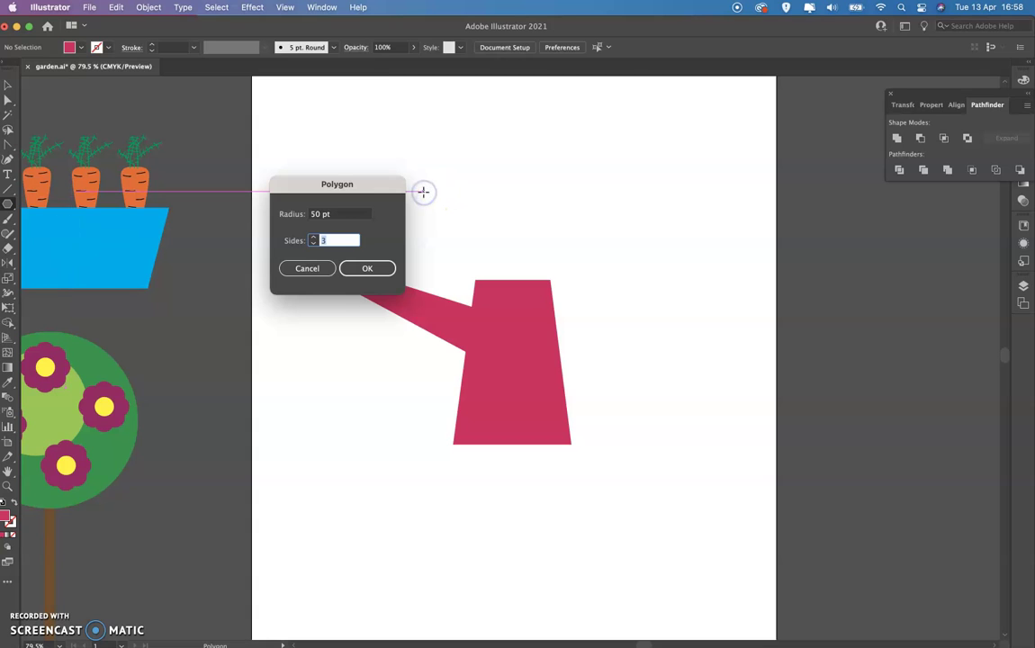
{"action": "left_click", "coordinate": [321, 239]}
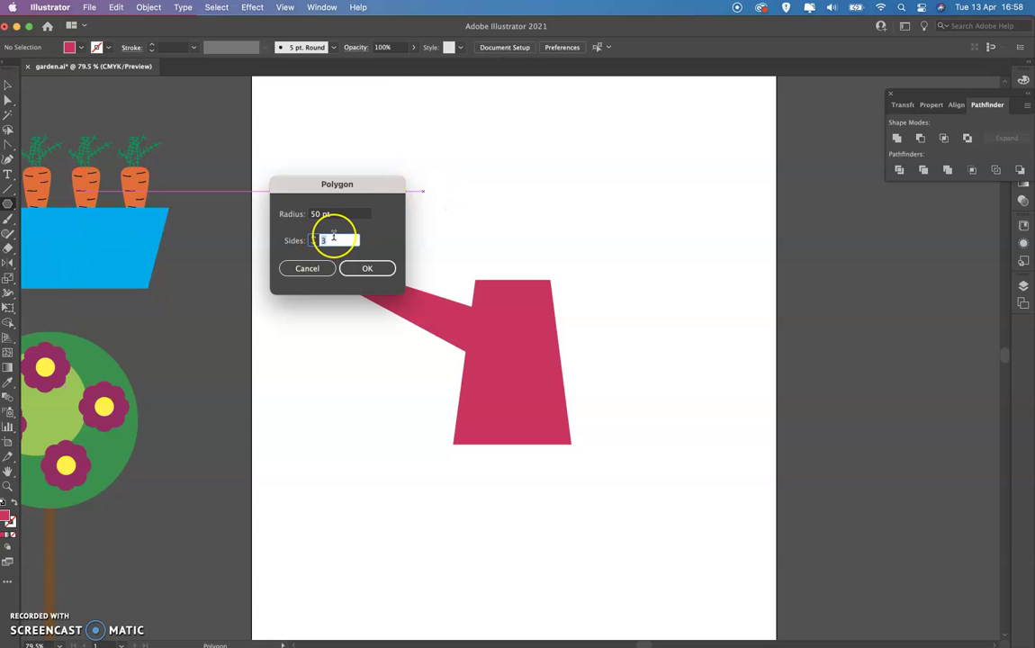
{"action": "left_click", "coordinate": [369, 269]}
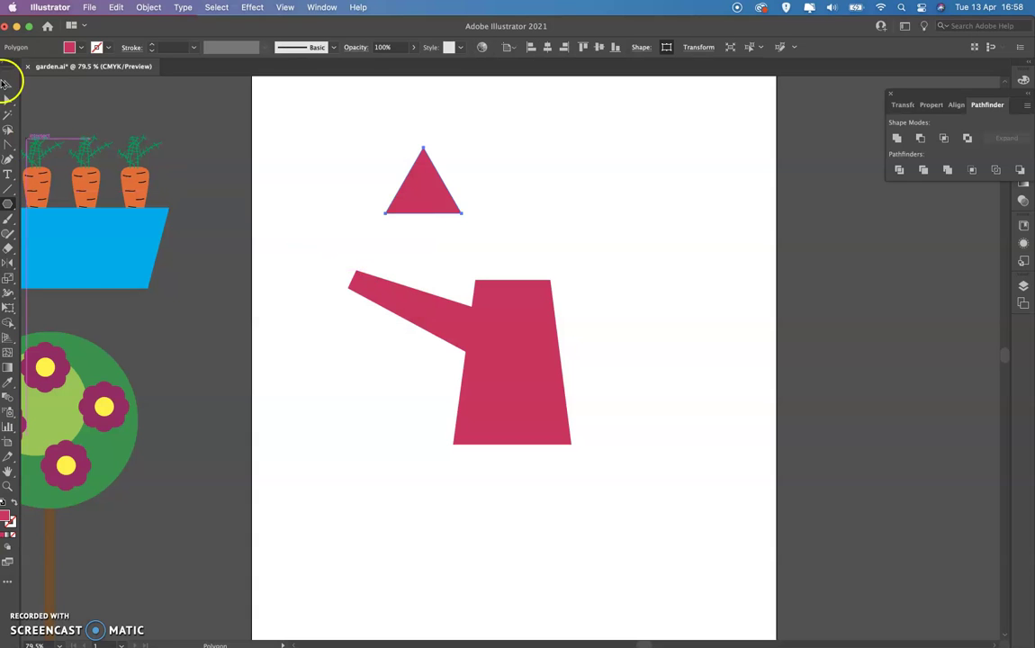
{"action": "left_click", "coordinate": [7, 85]}
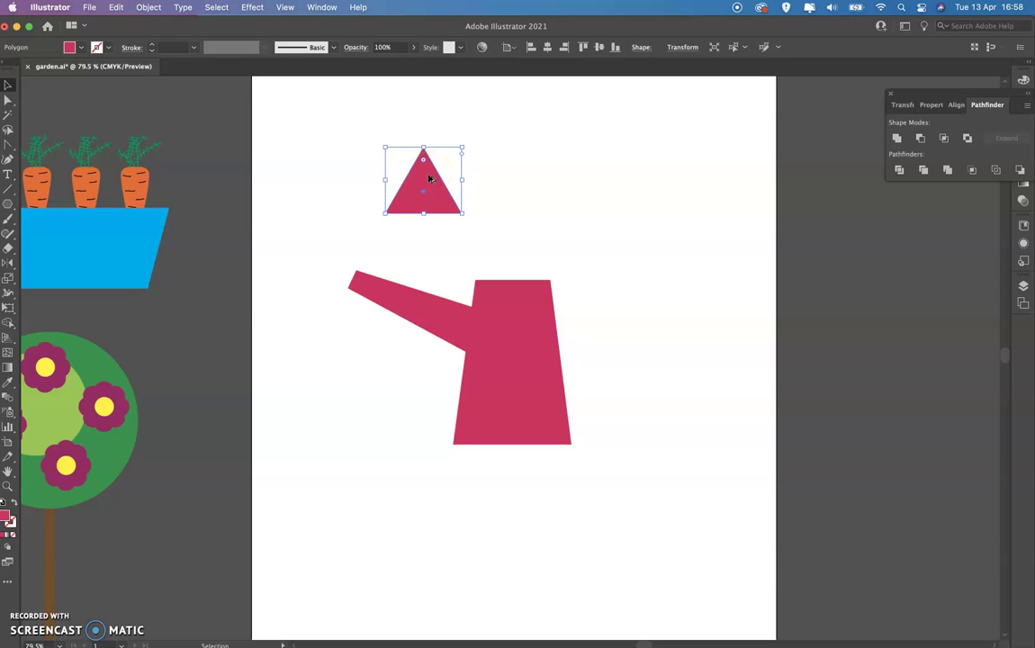
- Copy the triangle to the right and shrink the original onto the spout tip as a nozzle
{"action": "left_click_drag", "start_coordinate": [429, 179], "coordinate": [563, 174]}
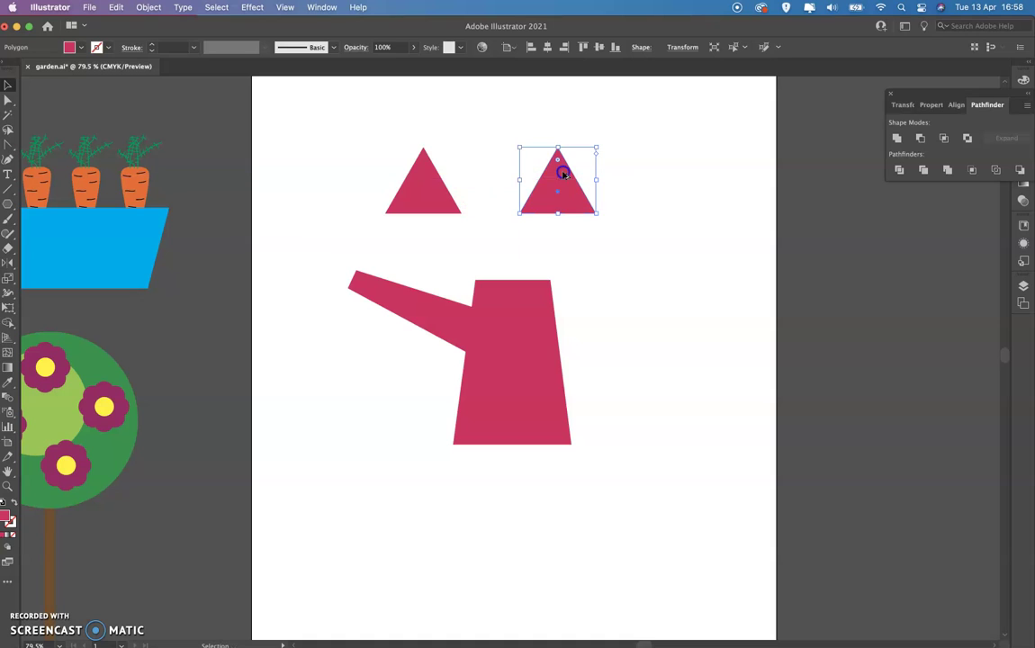
{"action": "left_click_drag", "start_coordinate": [429, 193], "coordinate": [346, 268]}
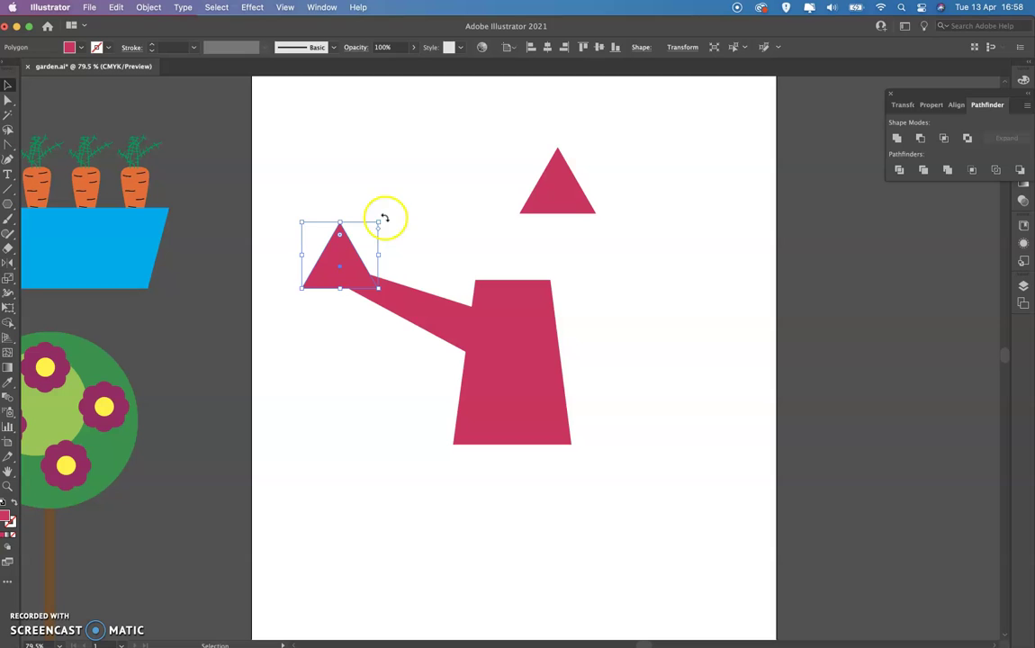
{"action": "left_click_drag", "start_coordinate": [377, 222], "coordinate": [354, 279]}
{"action": "left_click", "coordinate": [435, 235]}
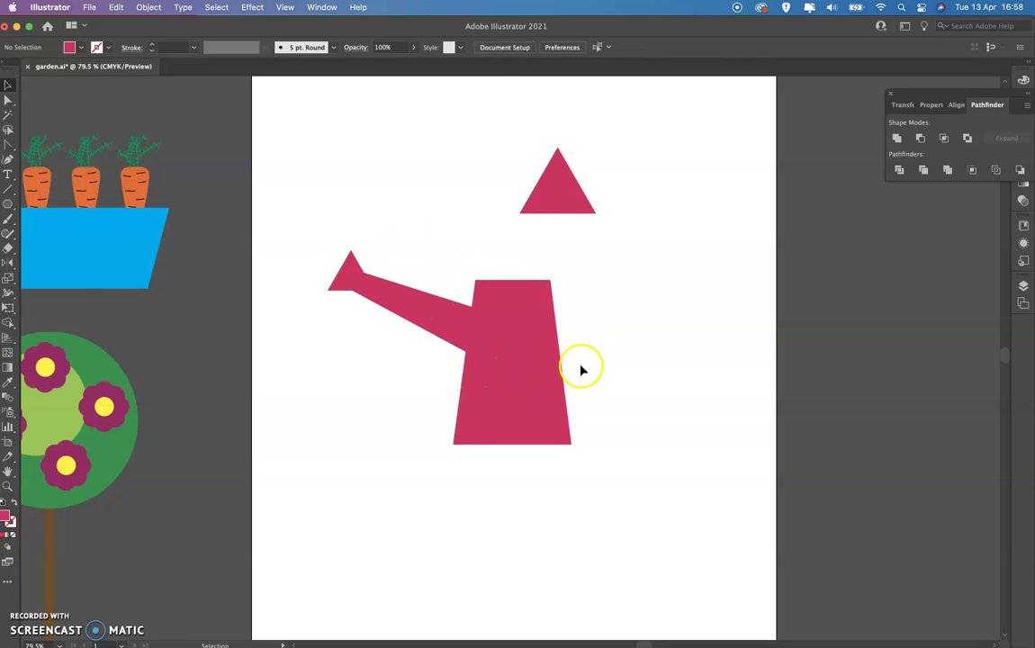
- Flatten the copied triangle by lowering its peak and place it on the can's top
{"action": "left_click", "coordinate": [559, 191]}
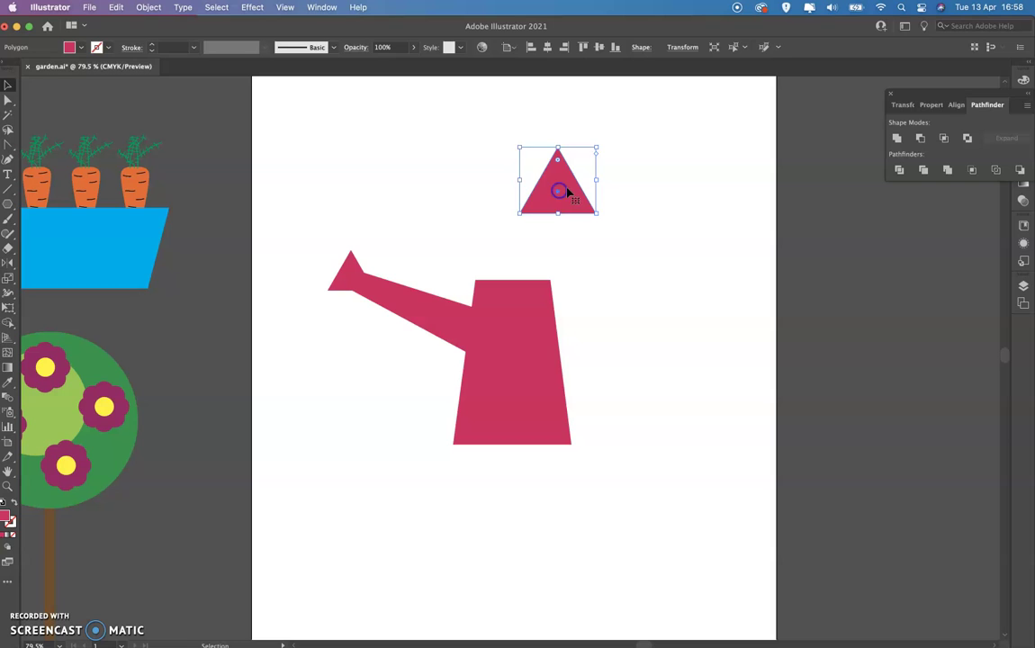
{"action": "left_click_drag", "start_coordinate": [559, 205], "coordinate": [570, 248]}
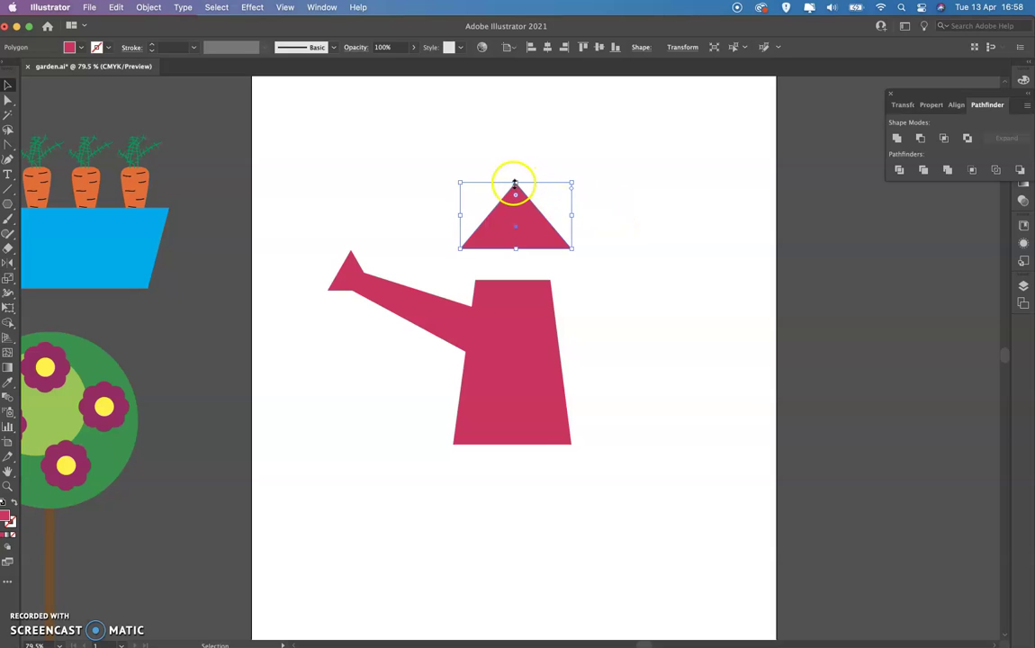
{"action": "left_click", "coordinate": [8, 100]}
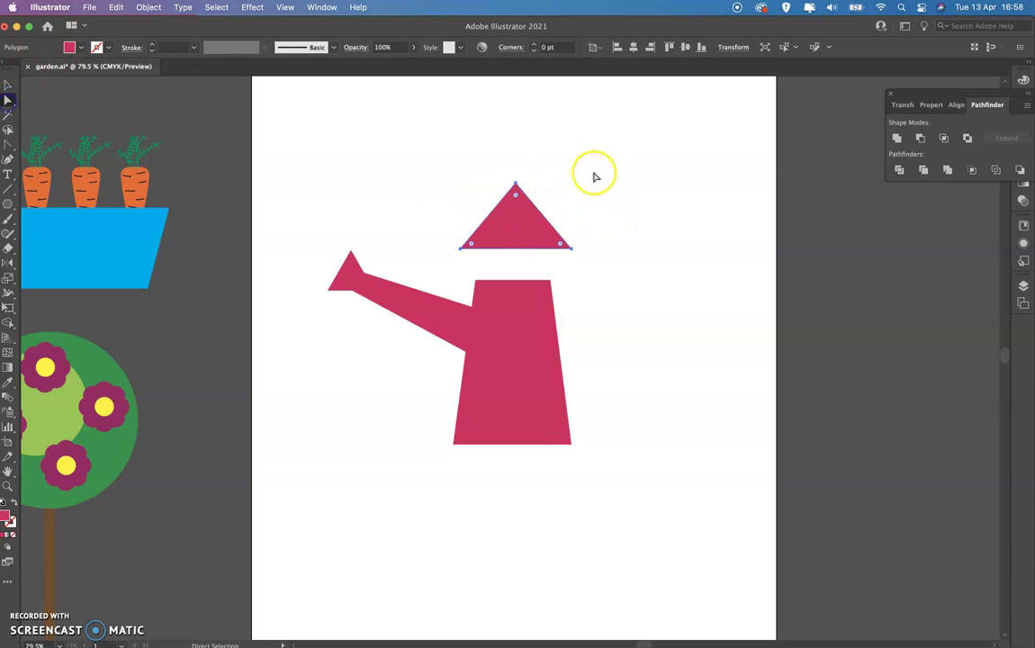
{"action": "left_click_drag", "start_coordinate": [522, 187], "coordinate": [485, 227]}
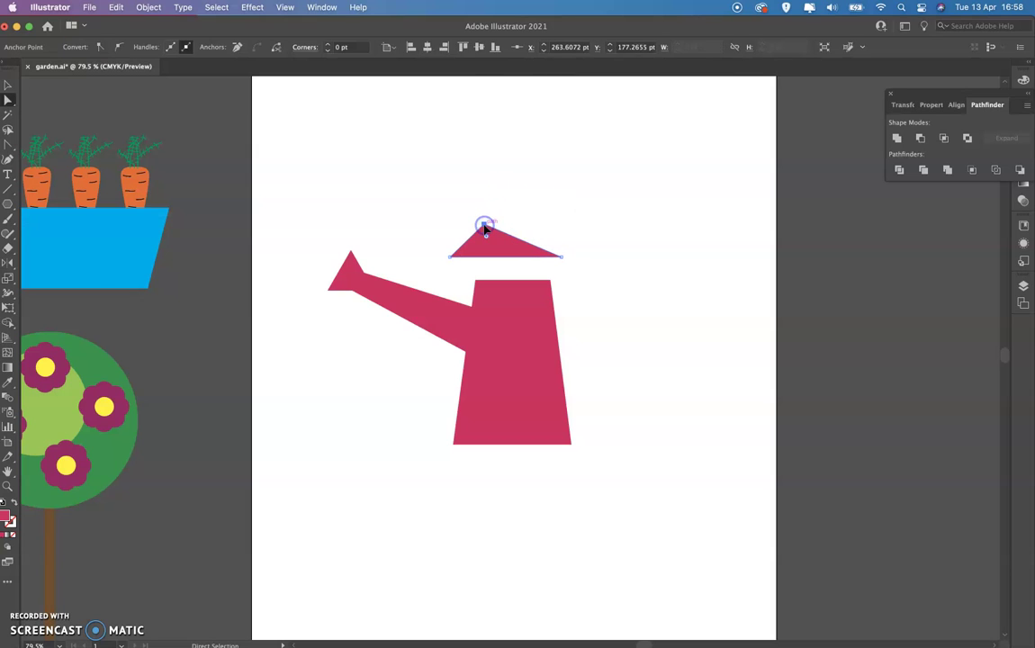
{"action": "left_click", "coordinate": [7, 85]}
{"action": "left_click_drag", "start_coordinate": [535, 255], "coordinate": [551, 280]}
- Compare the drawing against the reference picture, then put it away
{"action": "mouse_move", "coordinate": [863, 639]}
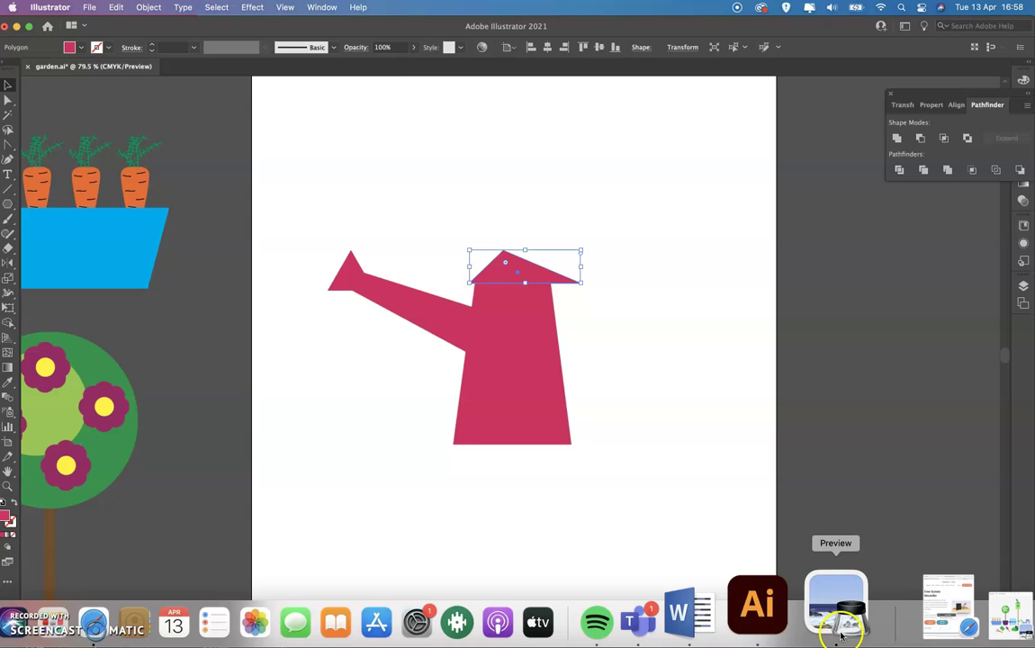
{"action": "left_click", "coordinate": [836, 612]}
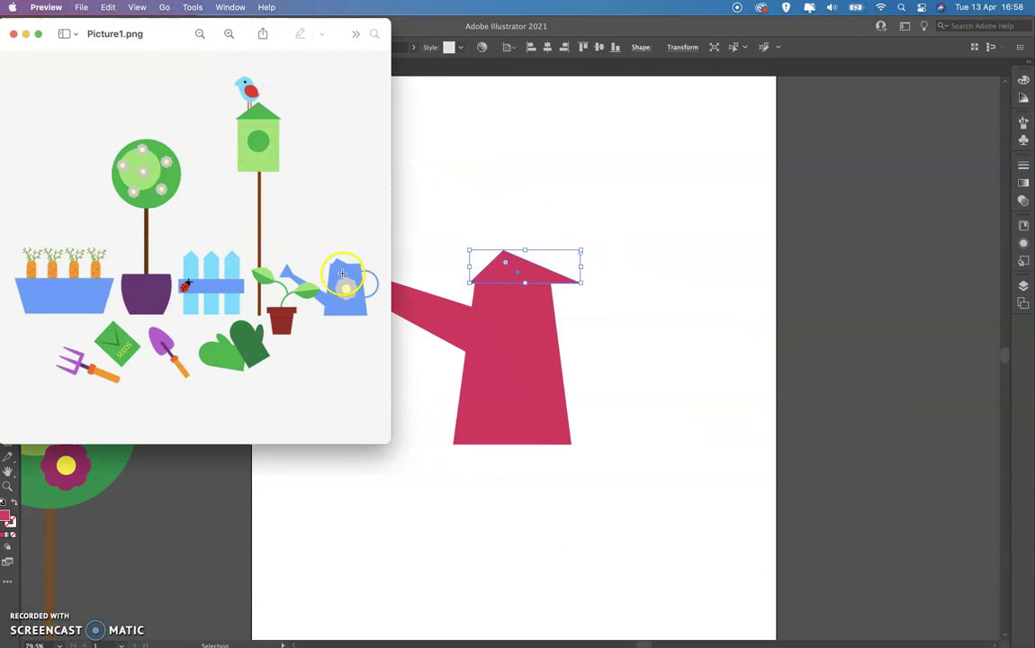
{"action": "left_click", "coordinate": [26, 33]}
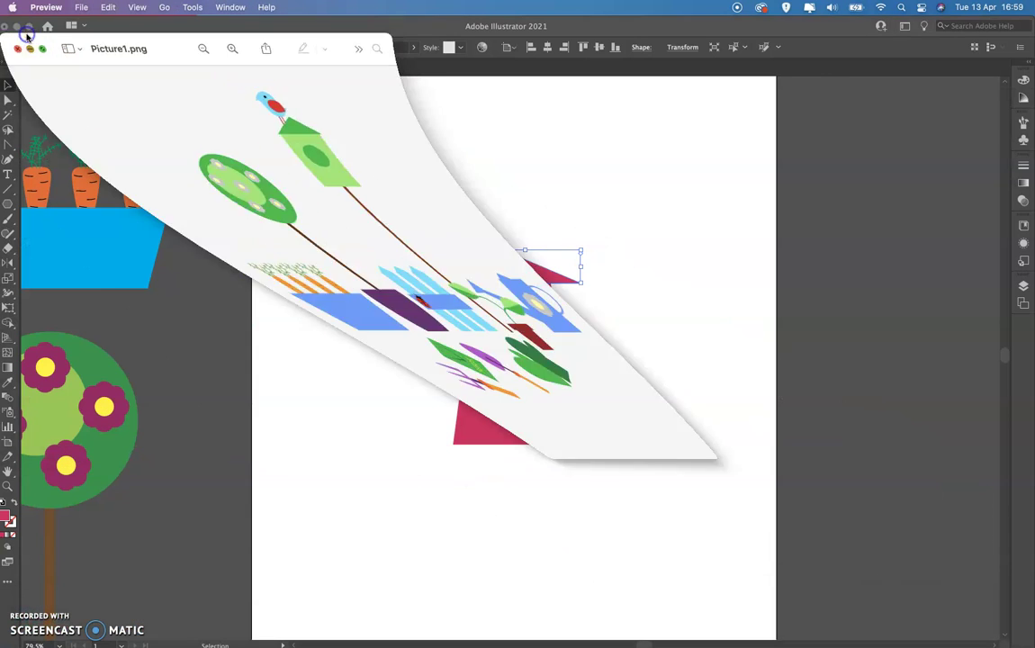
- Scale the lid down to about half size on the can's top edge and deselect
{"action": "left_click", "coordinate": [584, 222]}
{"action": "left_click_drag", "start_coordinate": [579, 248], "coordinate": [527, 268]}
{"action": "left_click", "coordinate": [491, 279]}
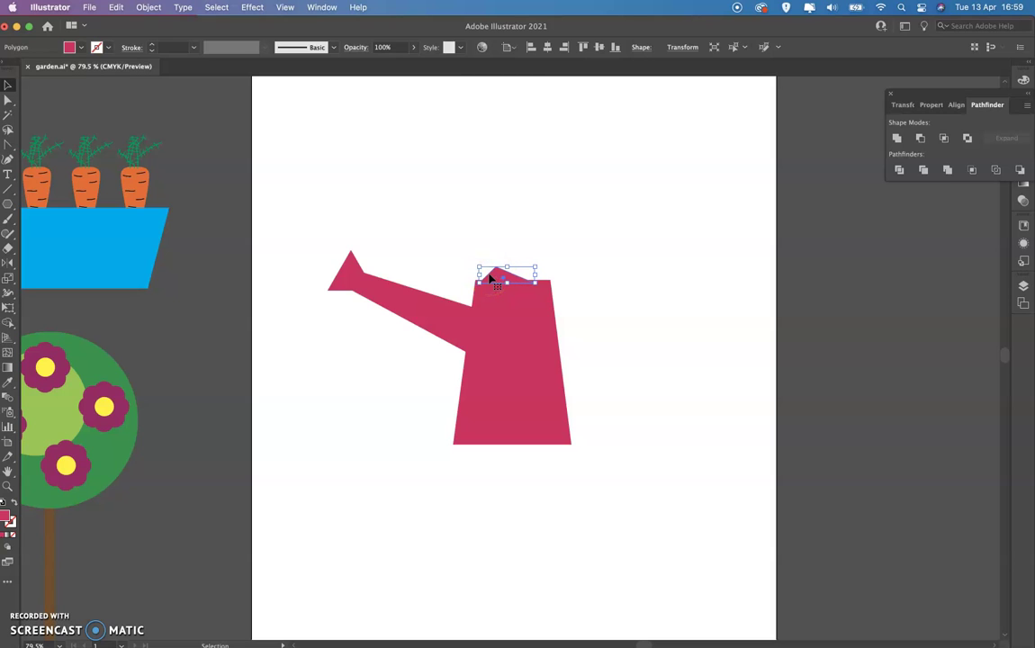
{"action": "left_click", "coordinate": [567, 223]}
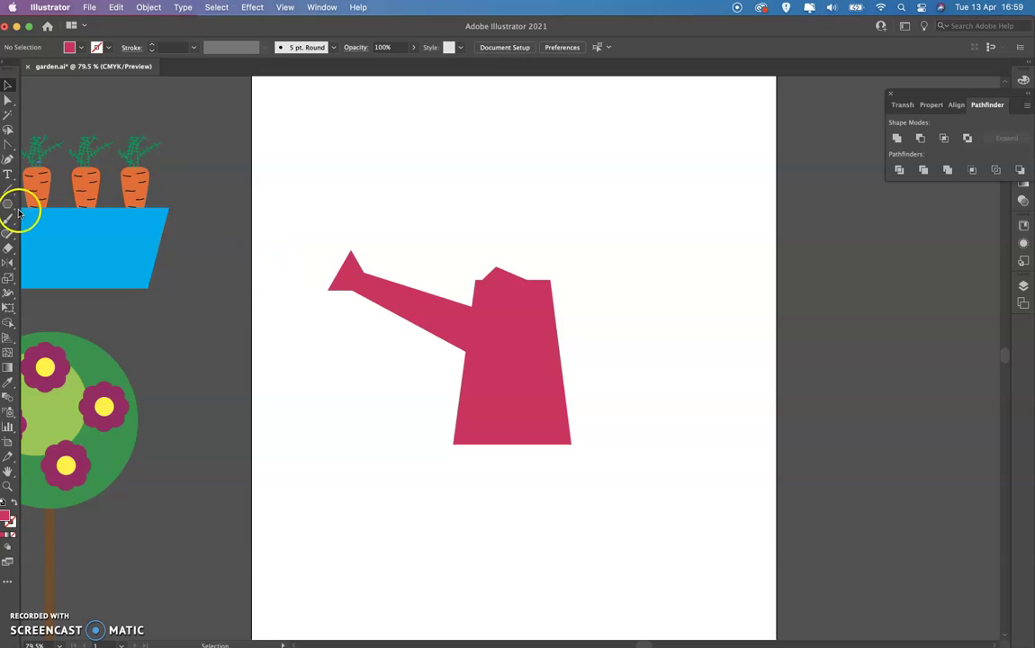
- Draw a circle over the can's right side with no fill and a pink outline
{"action": "left_click_drag", "start_coordinate": [7, 204], "coordinate": [79, 235]}
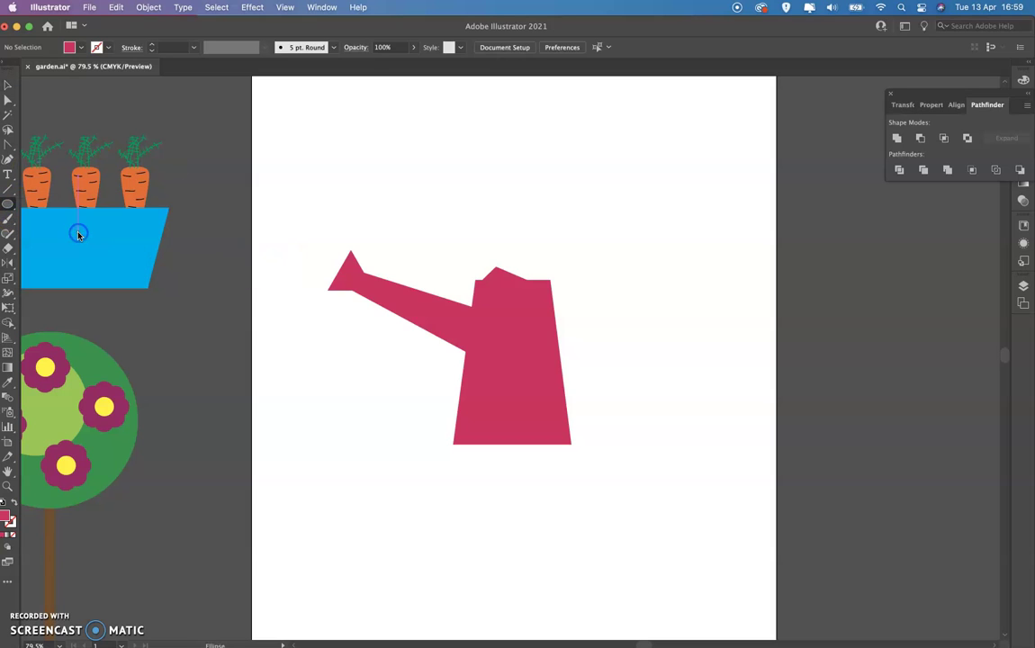
{"action": "left_click", "coordinate": [80, 49]}
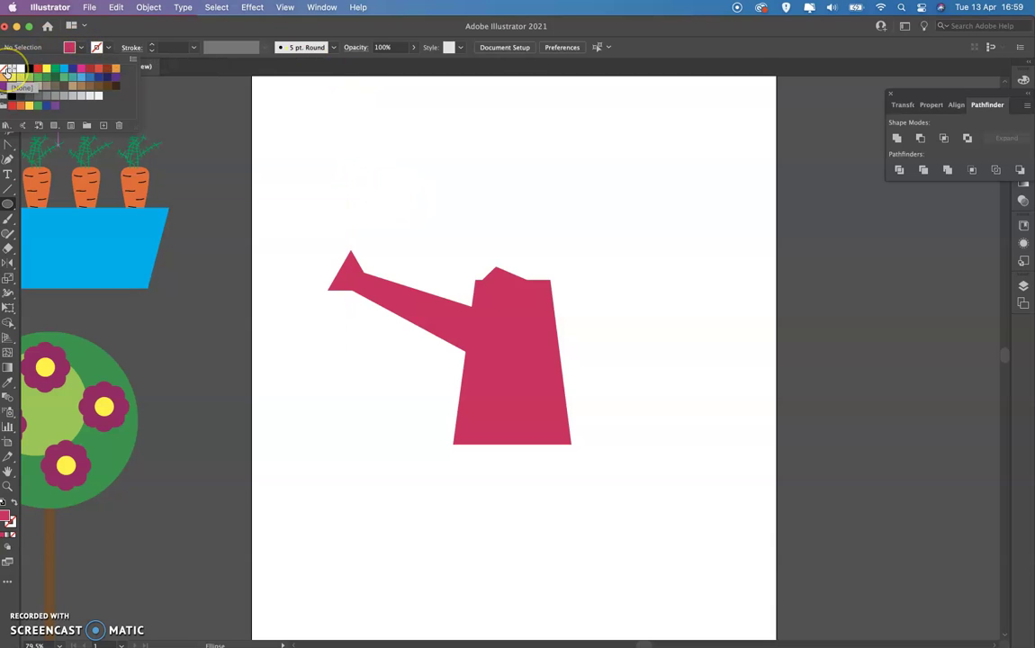
{"action": "left_click", "coordinate": [99, 44]}
{"action": "left_click", "coordinate": [111, 48]}
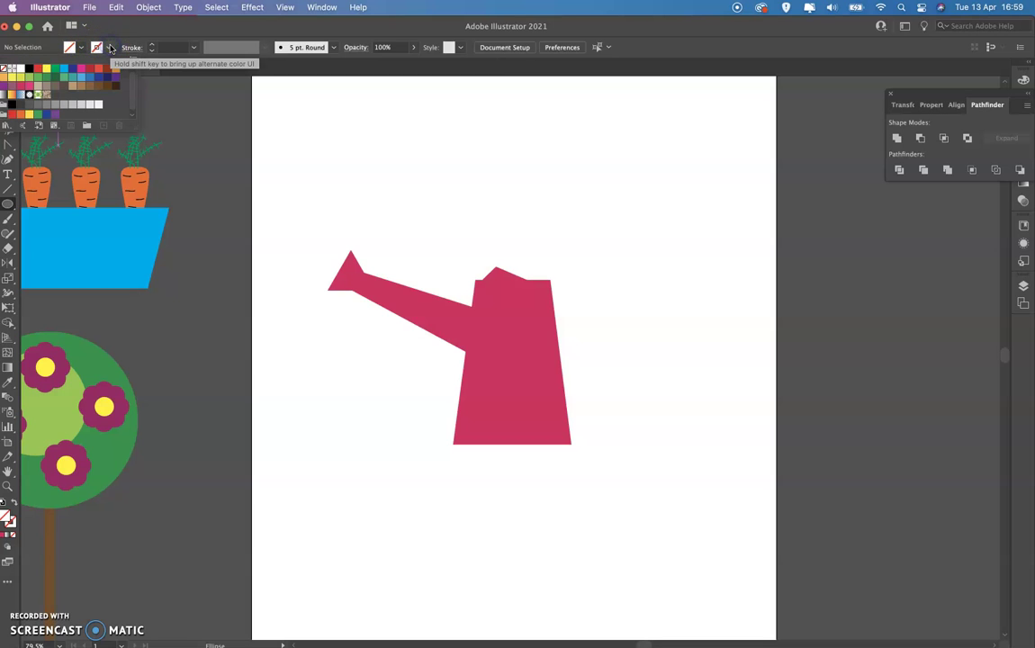
{"action": "left_click", "coordinate": [21, 85]}
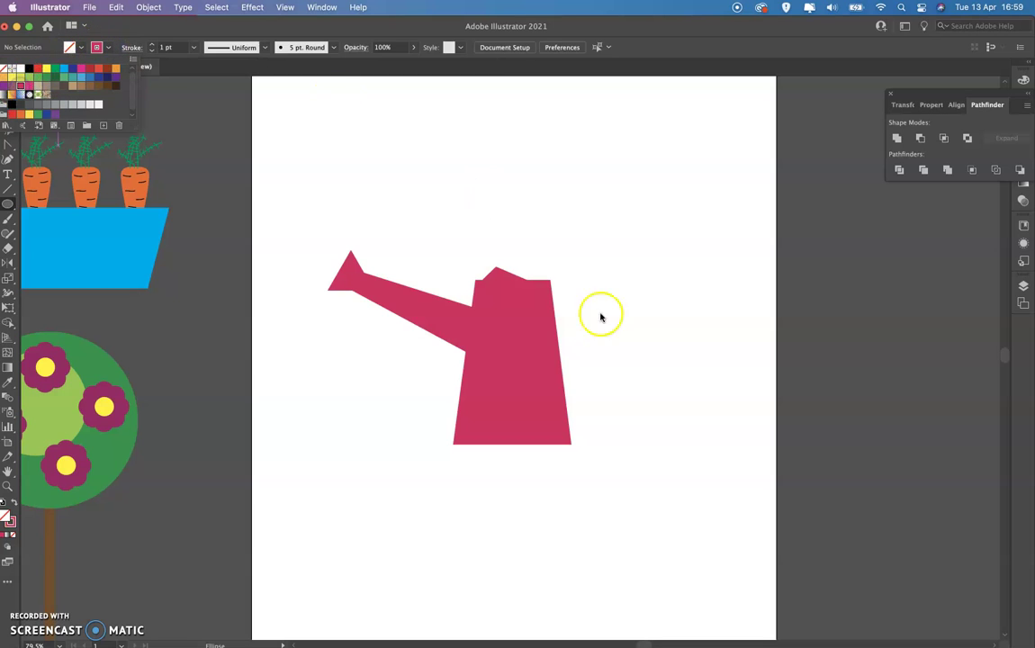
{"action": "left_click", "coordinate": [537, 306]}
{"action": "left_click_drag", "start_coordinate": [535, 295], "coordinate": [608, 376]}
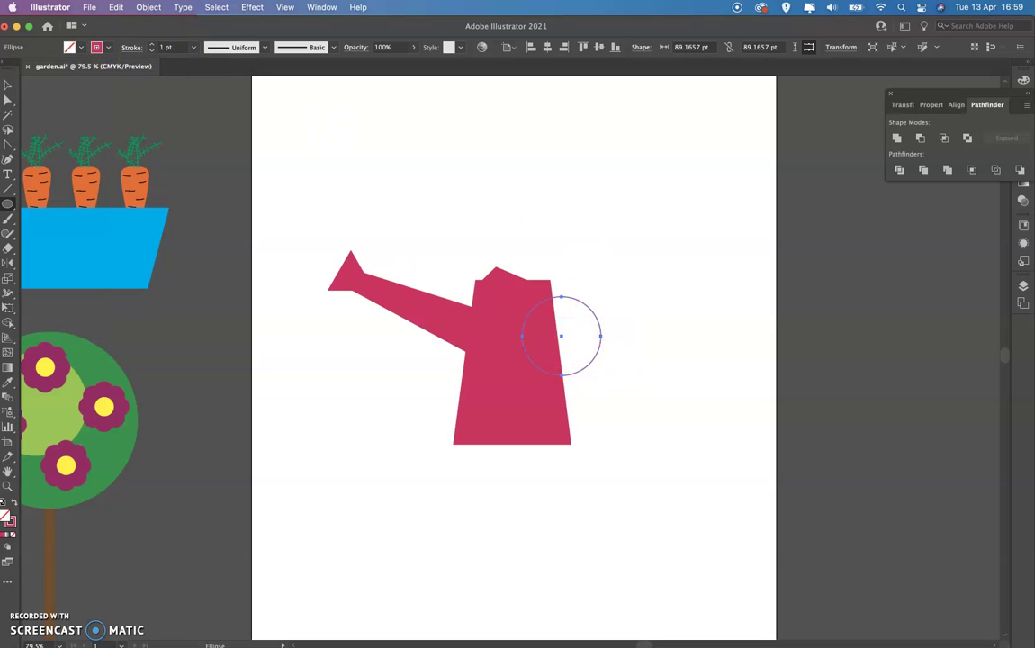
- Increase the circle's stroke weight to 7 pt
{"action": "left_click", "coordinate": [153, 47]}
{"action": "left_click", "coordinate": [153, 46]}
{"action": "left_click", "coordinate": [153, 46]}
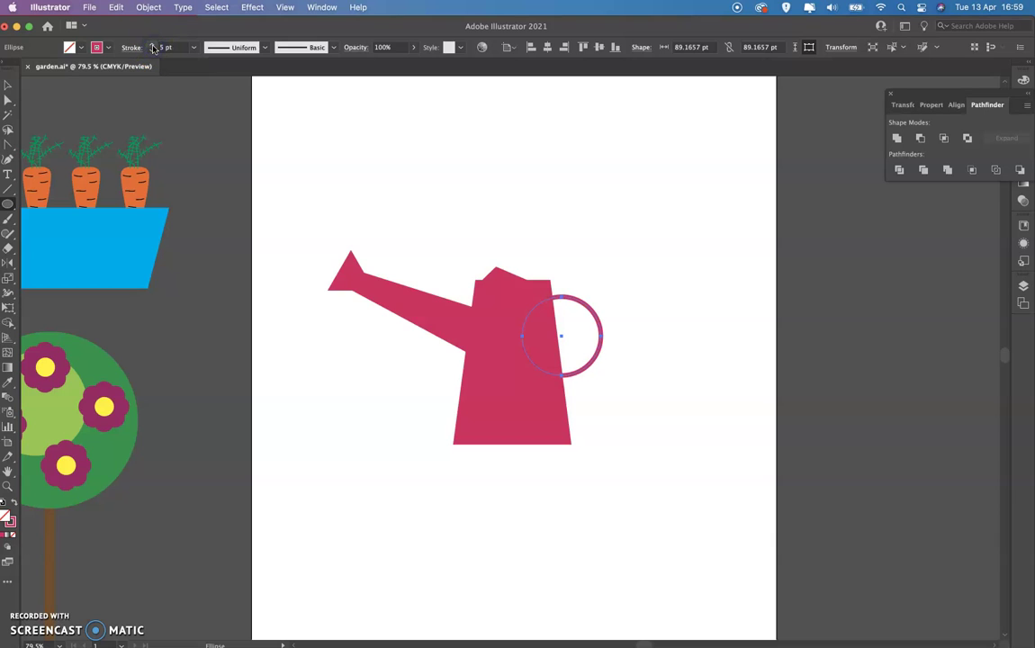
{"action": "left_click", "coordinate": [153, 46]}
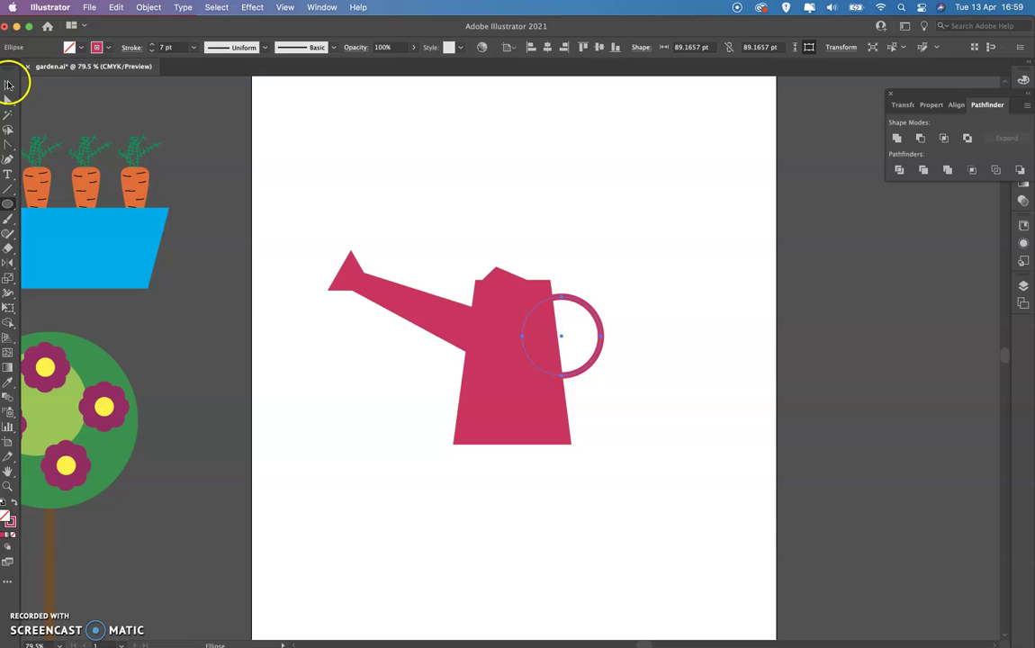
{"action": "left_click", "coordinate": [8, 83]}
- Fit the artboard in view and group the spout, body, lid and handle with Cmd+G
{"action": "left_click", "coordinate": [423, 99]}
{"action": "key", "text": "super+0"}
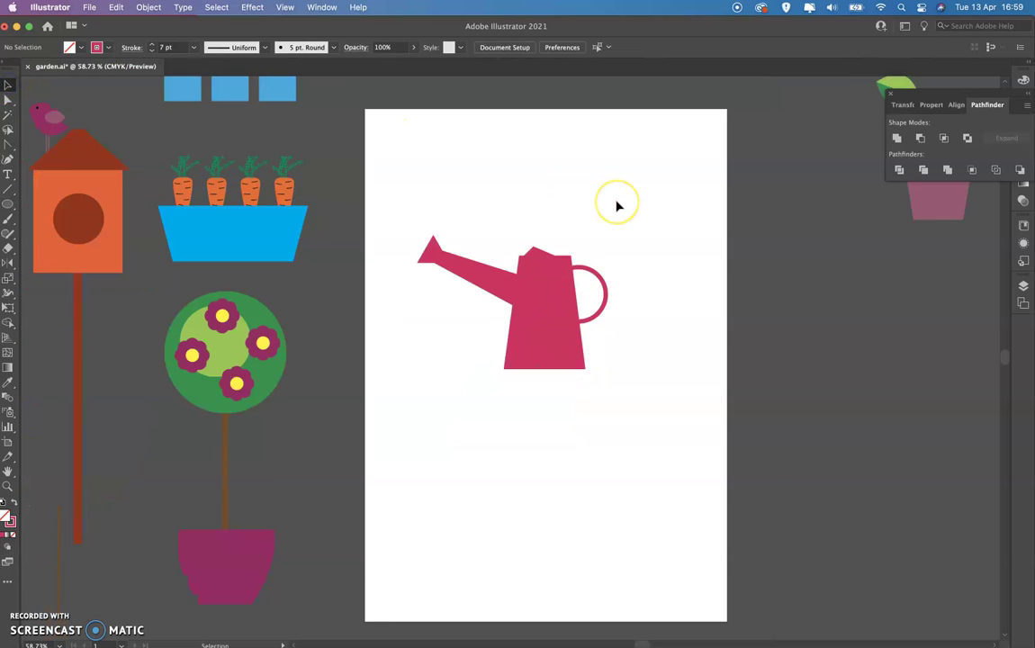
{"action": "scroll", "coordinate": [617, 206], "scroll_direction": "down", "scroll_amount": 2}
{"action": "left_click_drag", "start_coordinate": [433, 171], "coordinate": [601, 353]}
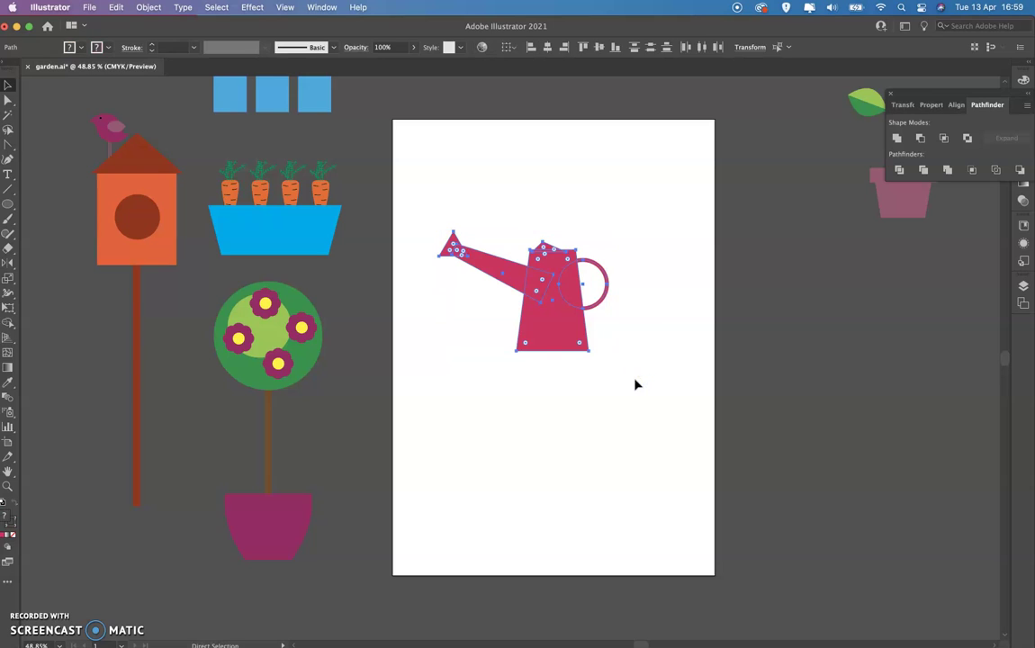
{"action": "key", "text": "super+g"}
{"action": "left_click", "coordinate": [482, 396]}
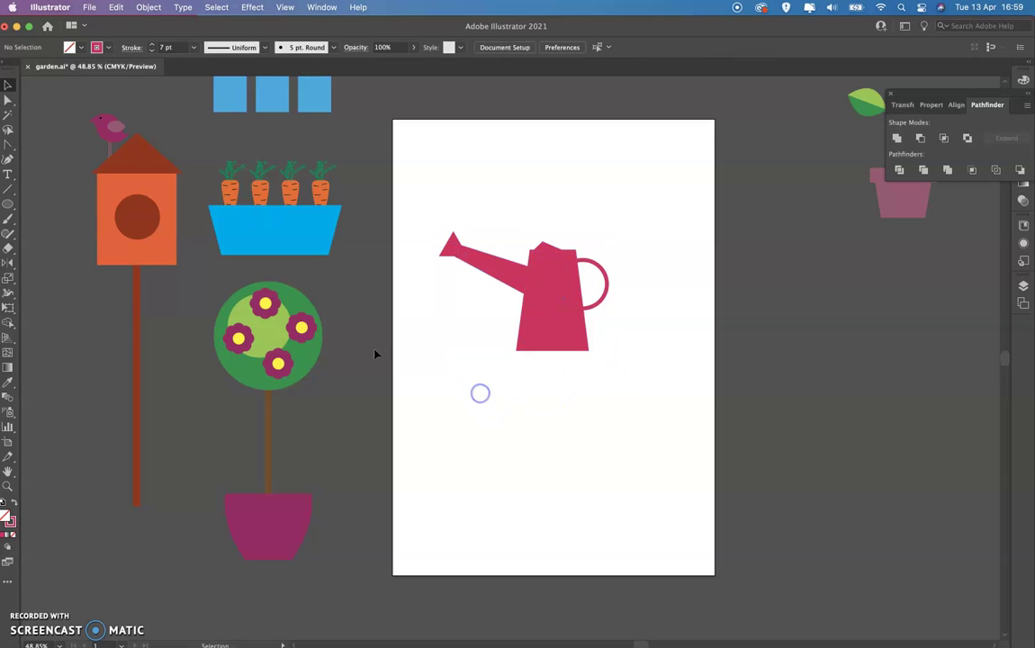
{"action": "left_click", "coordinate": [300, 326]}
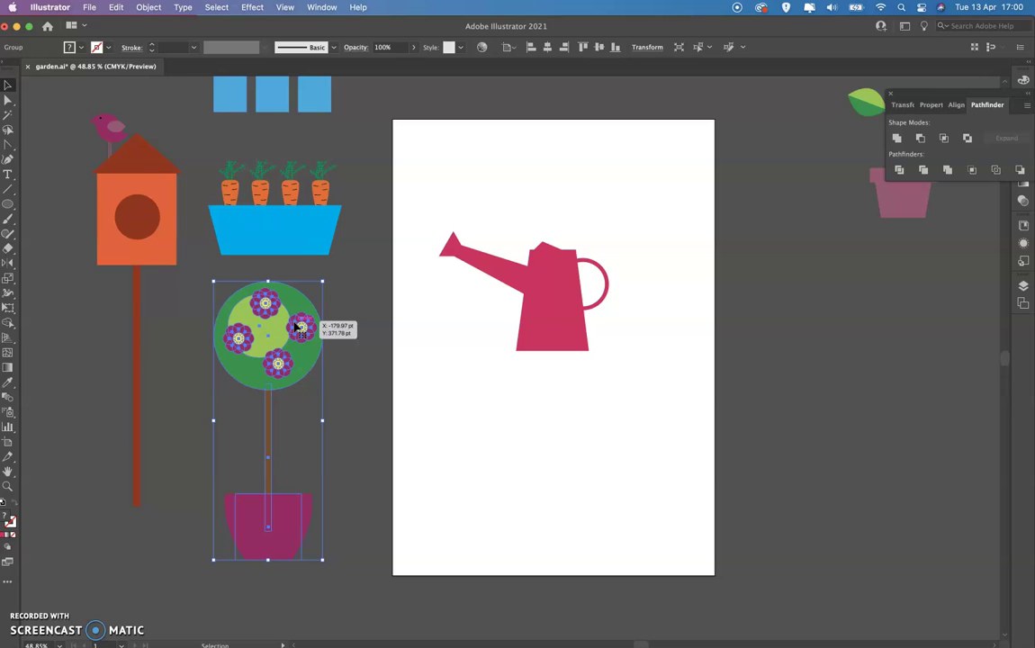
- Ungroup the flower tree into separate pieces
{"action": "right_click", "coordinate": [296, 326]}
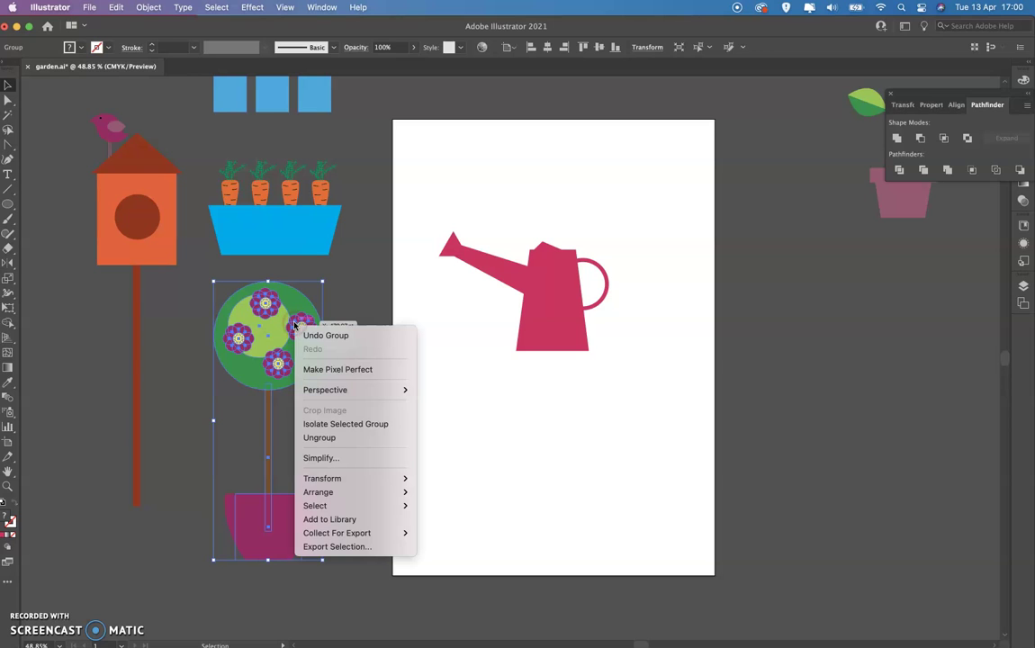
{"action": "left_click", "coordinate": [320, 437]}
{"action": "left_click", "coordinate": [364, 418]}
- Copy the tree's right flower onto the artboard just below the watering can
{"action": "left_click", "coordinate": [306, 330]}
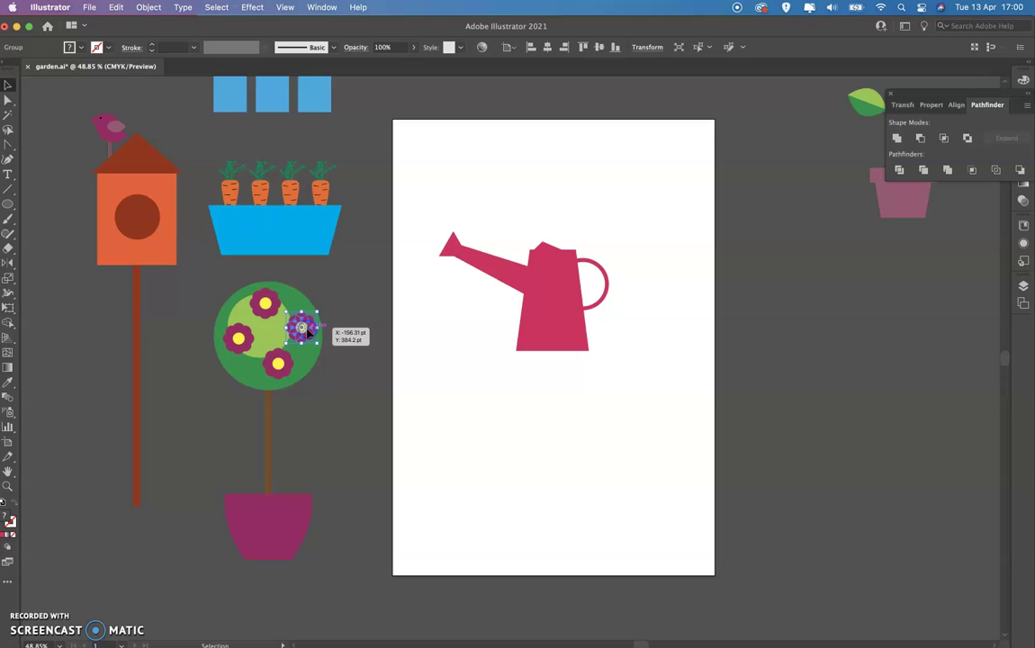
{"action": "left_click_drag", "start_coordinate": [306, 331], "coordinate": [491, 379]}
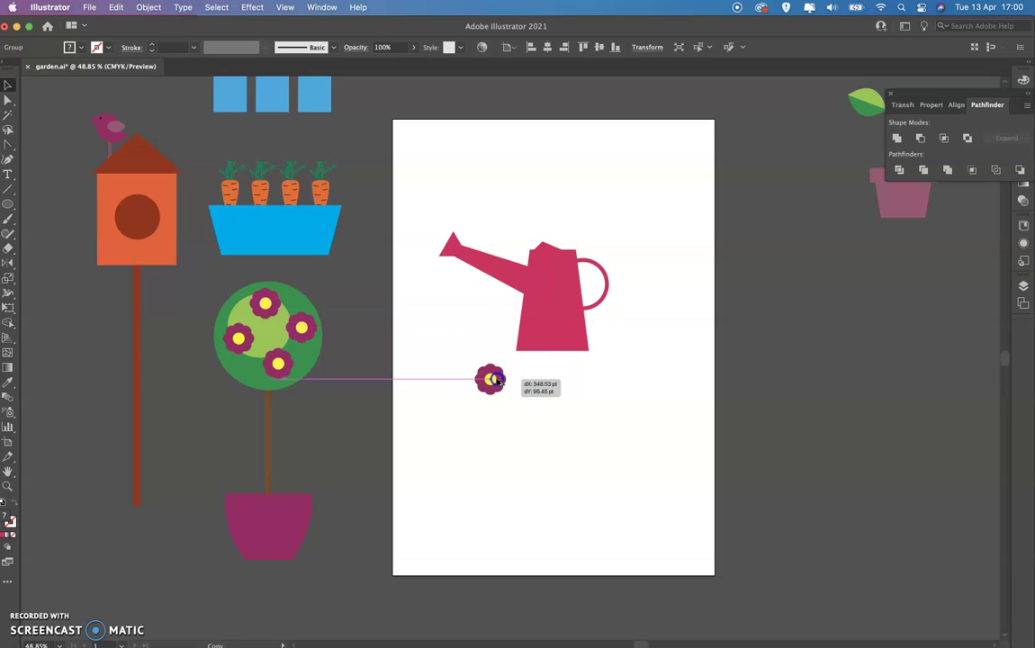
{"action": "left_click_drag", "start_coordinate": [301, 509], "coordinate": [363, 565]}
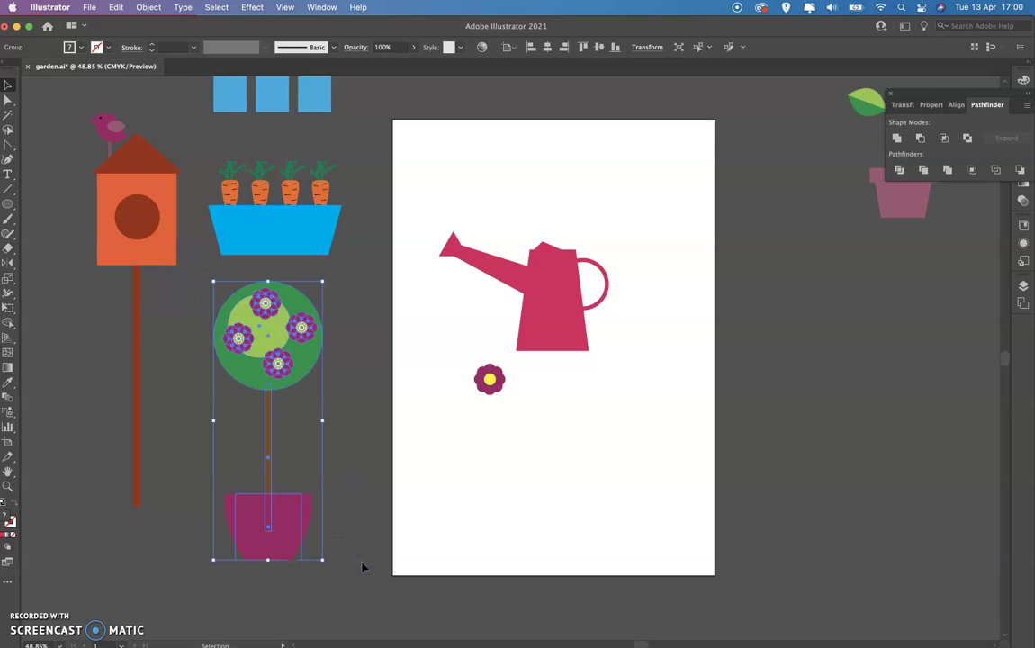
{"action": "left_click", "coordinate": [575, 388]}
{"action": "left_click_drag", "start_coordinate": [485, 382], "coordinate": [557, 417]}
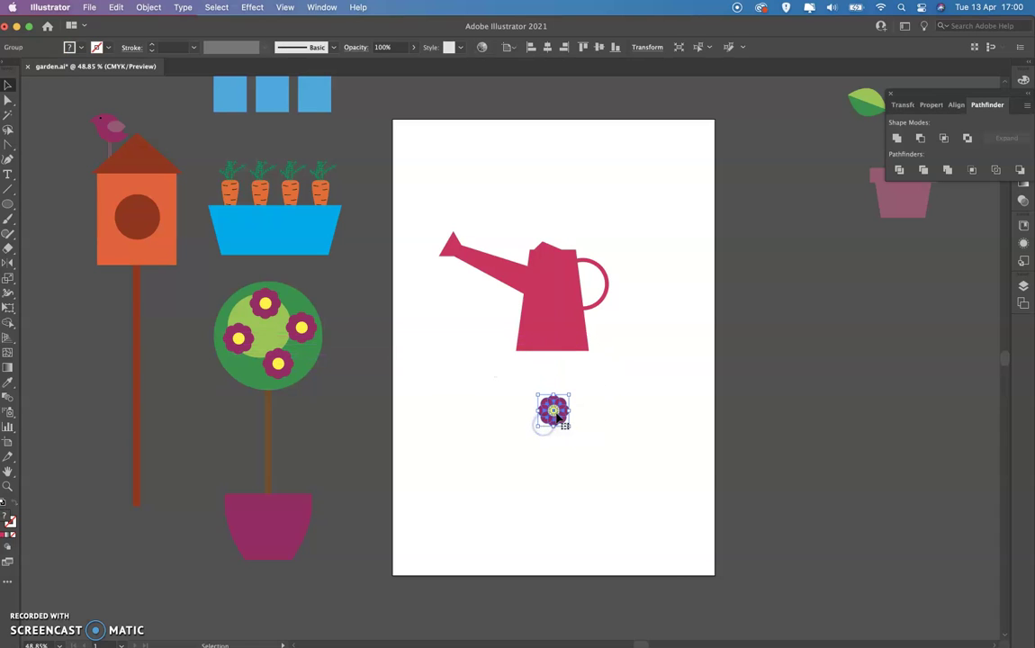
- Bring the flower copy to the front and place it on the watering-can body
{"action": "right_click", "coordinate": [557, 416]}
{"action": "mouse_move", "coordinate": [606, 584]}
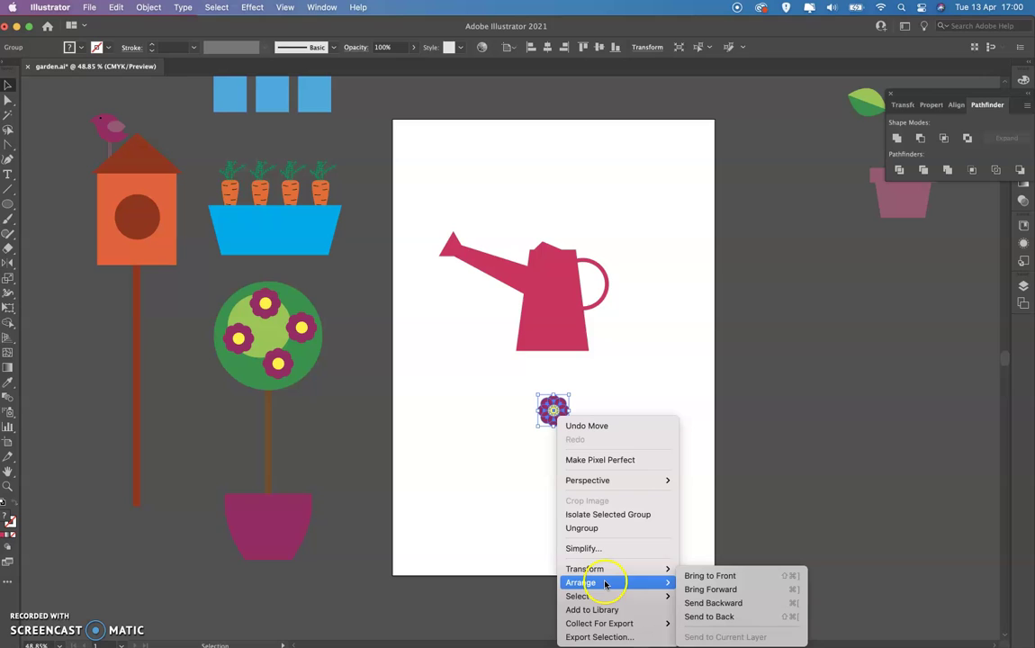
{"action": "left_click", "coordinate": [710, 589]}
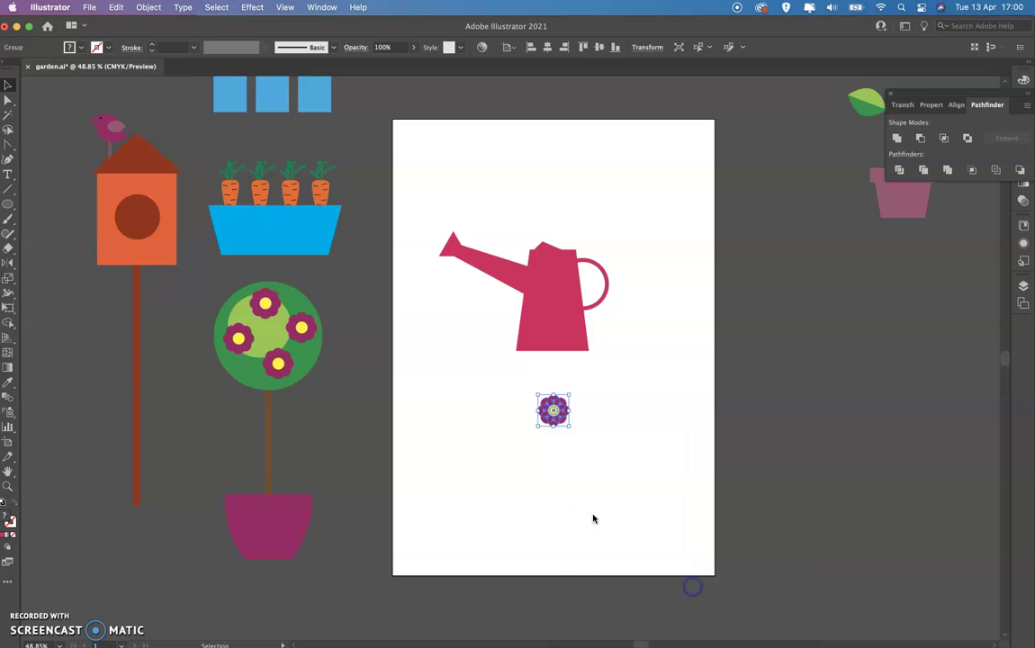
{"action": "left_click", "coordinate": [554, 409]}
{"action": "mouse_move", "coordinate": [555, 409]}
{"action": "left_mouse_down"}
{"action": "mouse_move", "coordinate": [550, 296]}
{"action": "mouse_move", "coordinate": [559, 388]}
{"action": "left_mouse_up"}
{"action": "right_click", "coordinate": [559, 388]}
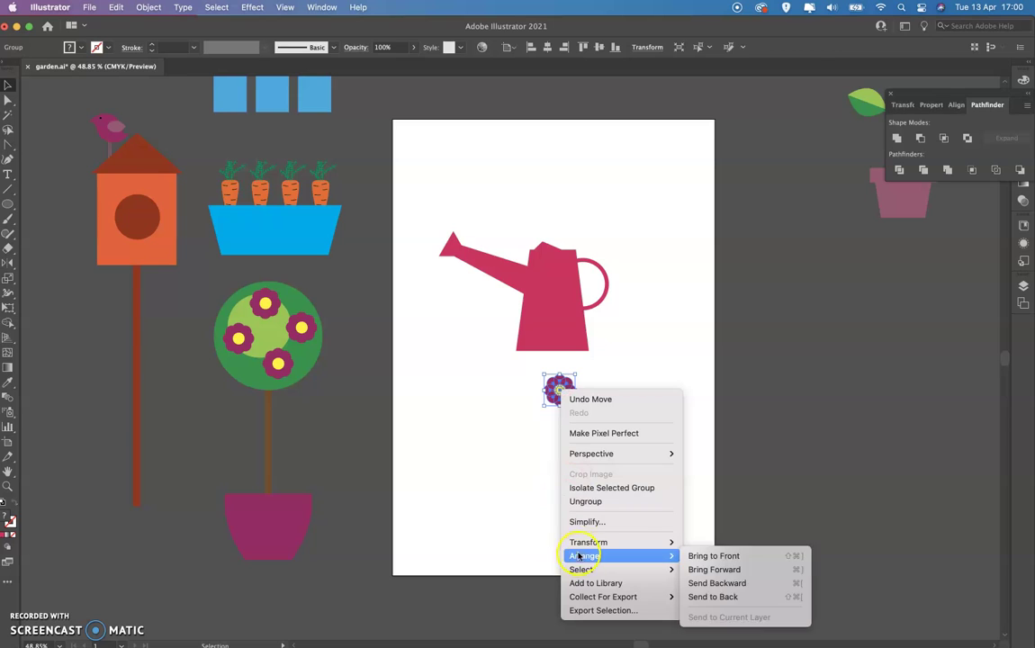
{"action": "mouse_move", "coordinate": [589, 555]}
{"action": "left_click", "coordinate": [701, 556]}
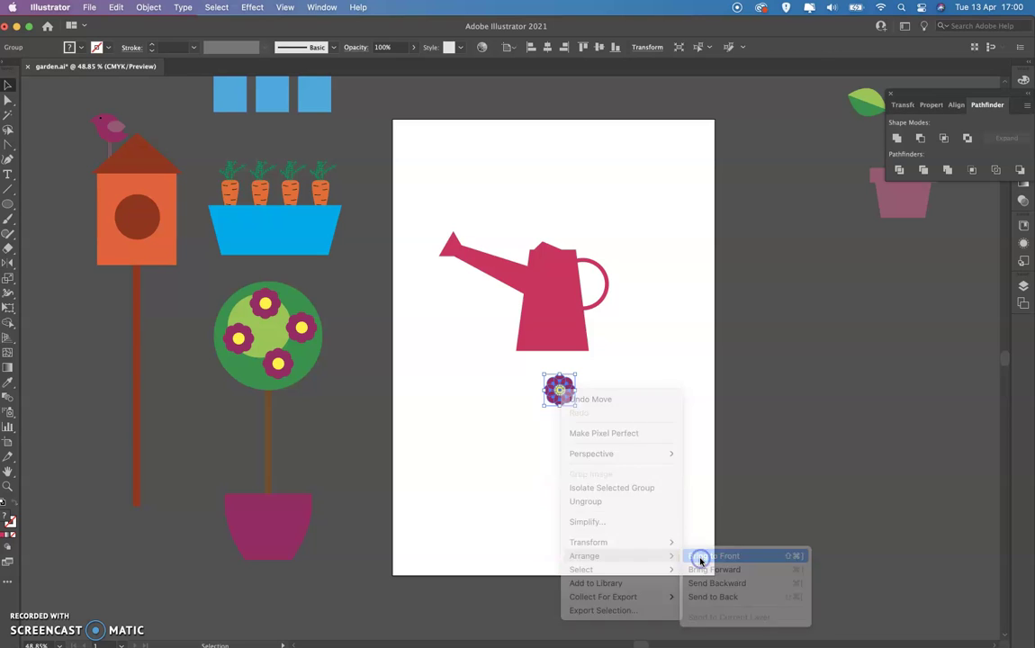
{"action": "left_click_drag", "start_coordinate": [560, 390], "coordinate": [577, 326]}
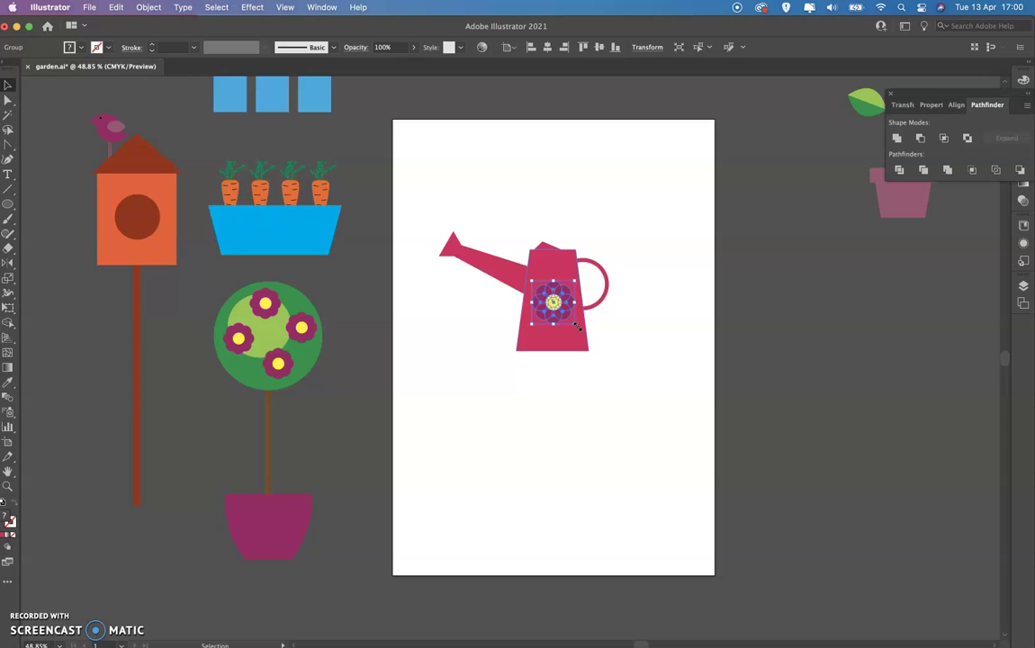
- Select the whole watering can with its flower and move it right
{"action": "left_click", "coordinate": [633, 317]}
{"action": "left_click_drag", "start_coordinate": [633, 363], "coordinate": [417, 216]}
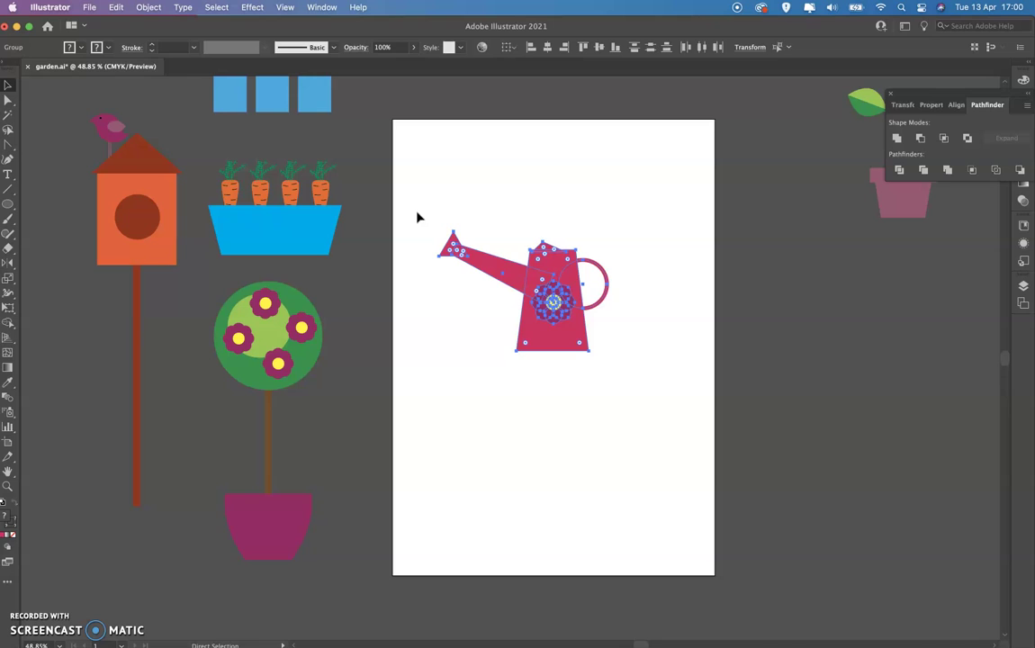
{"action": "left_click", "coordinate": [558, 301]}
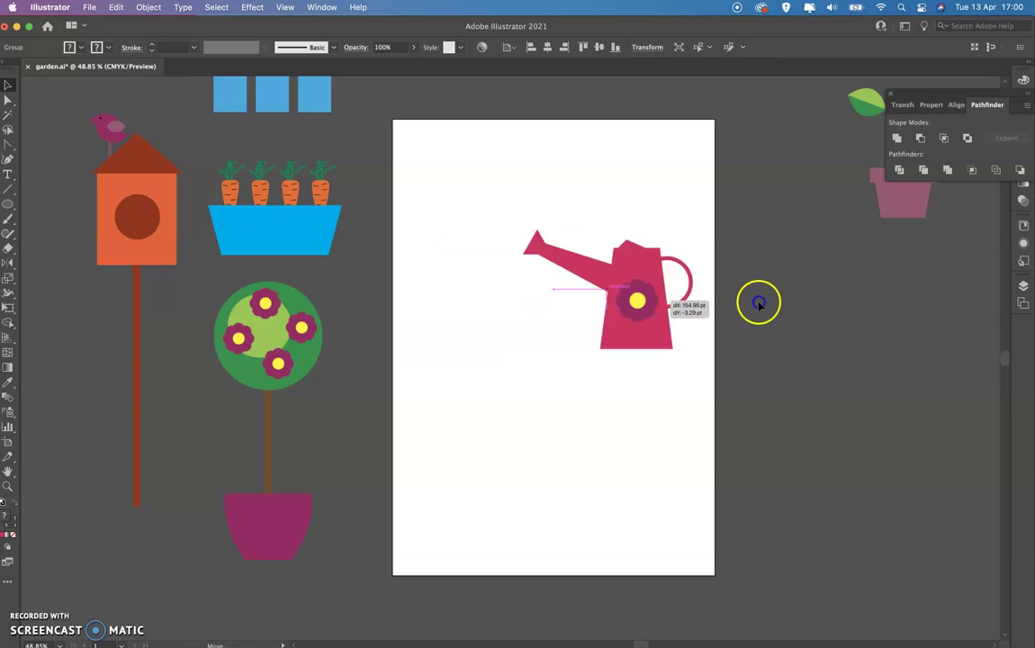